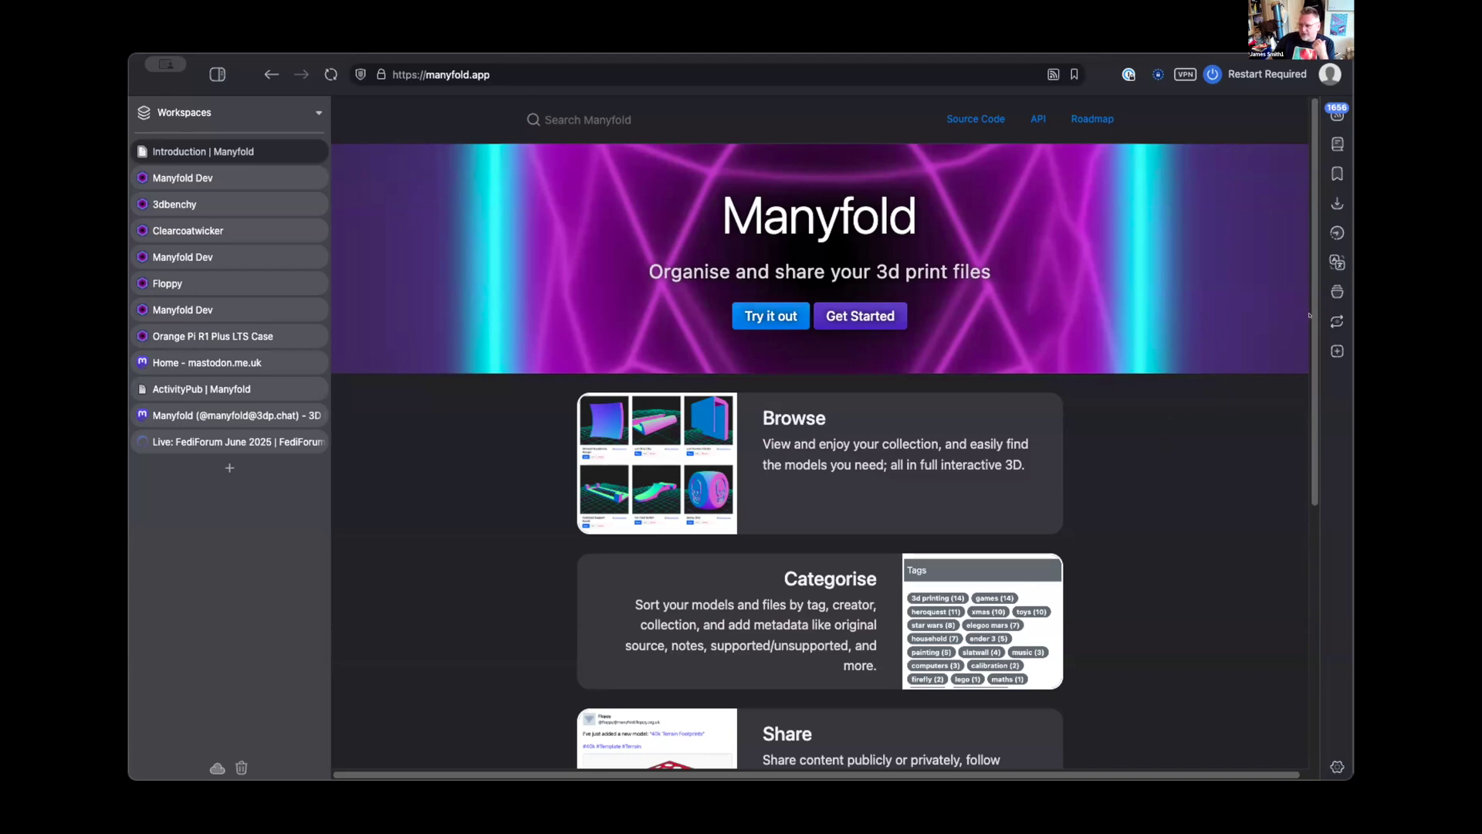
Step: Look through the feature sections on the Manyfold homepage
scroll(1308, 326, down, 3)
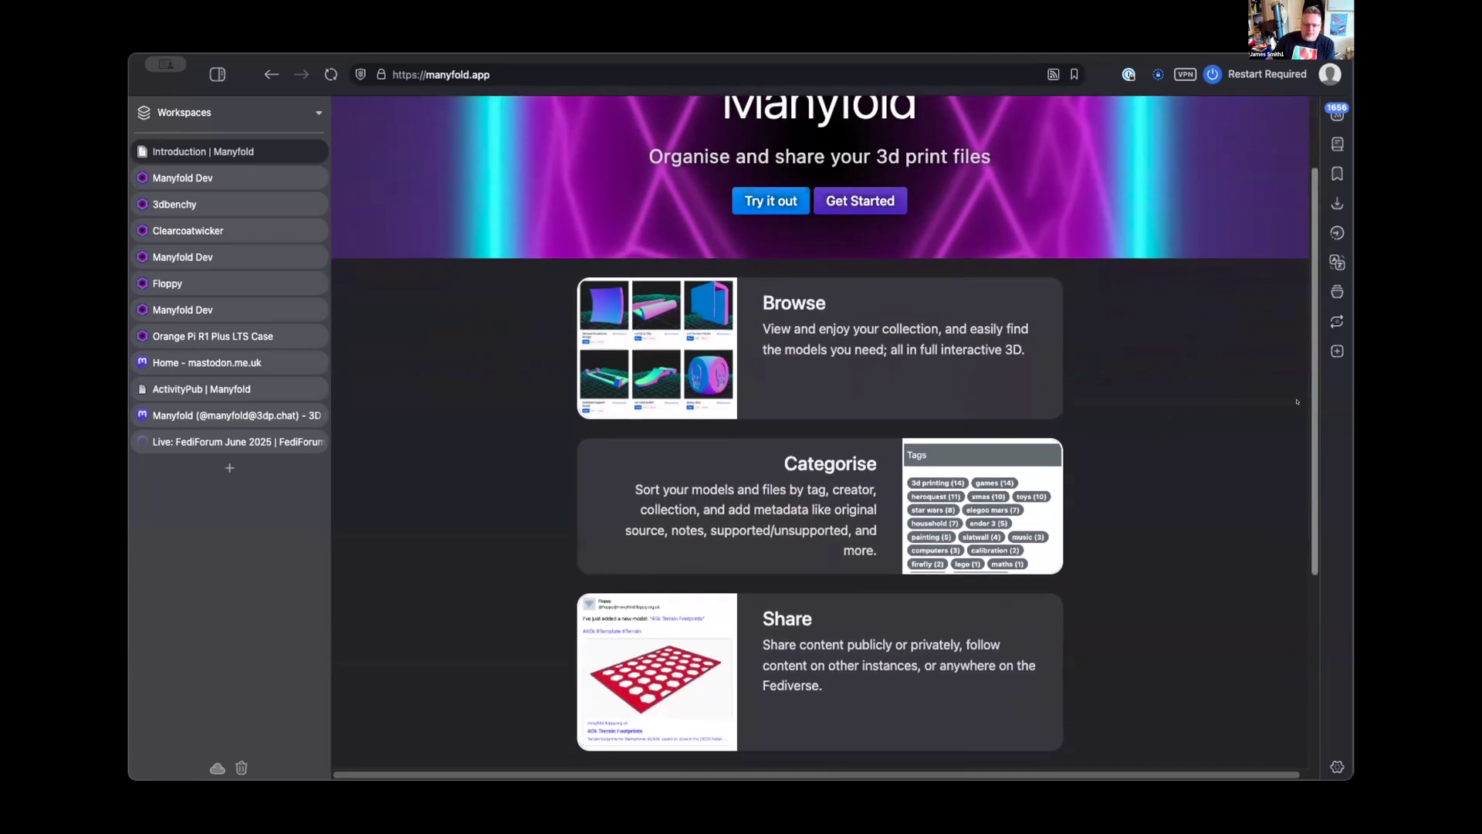
scroll(1296, 428, down, 3)
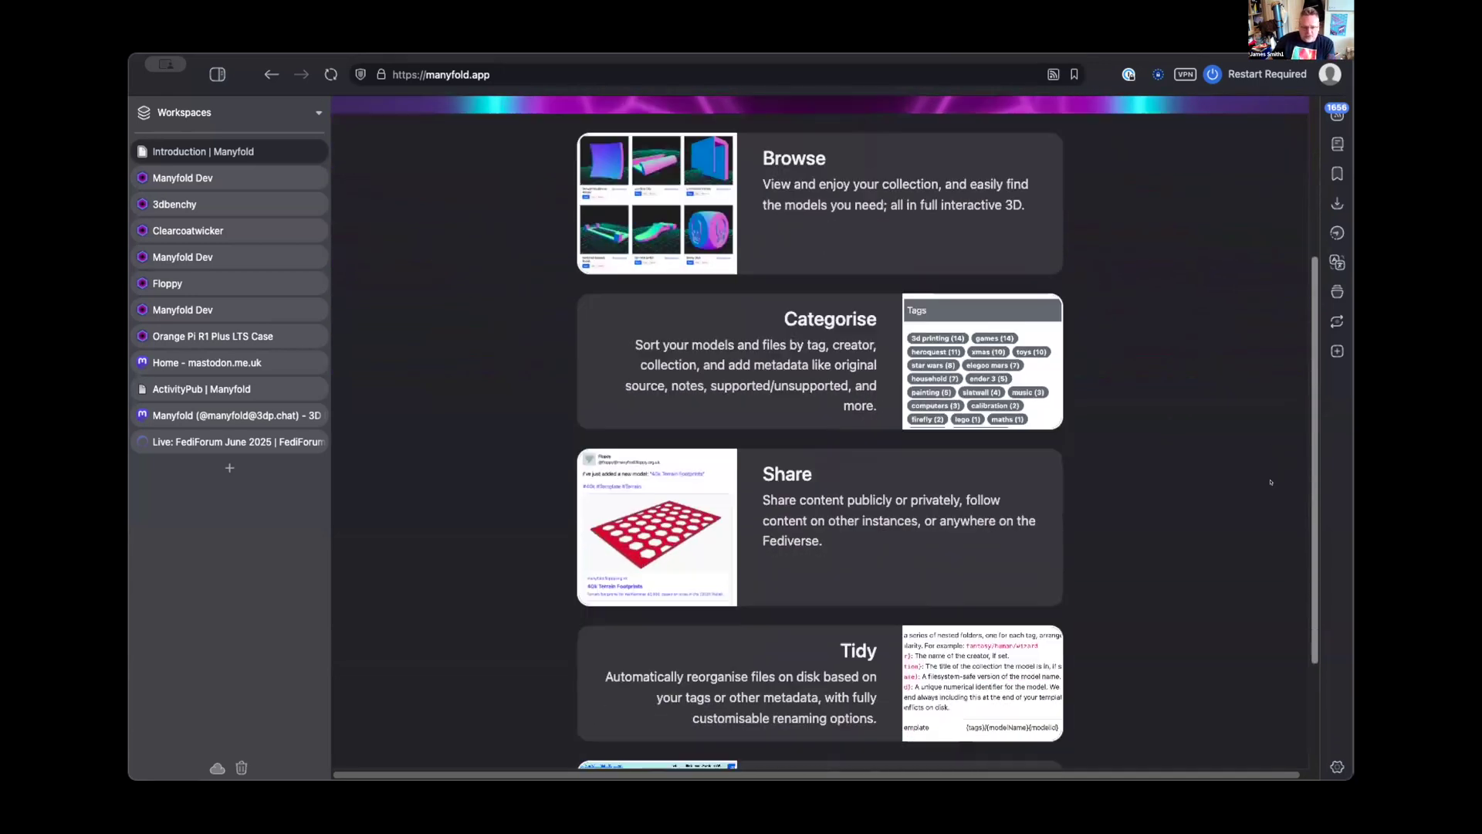
Step: Browse the model list on the Manyfold Dev instance and rotate the Happy Buddha 3D preview
mouse_move(272, 183)
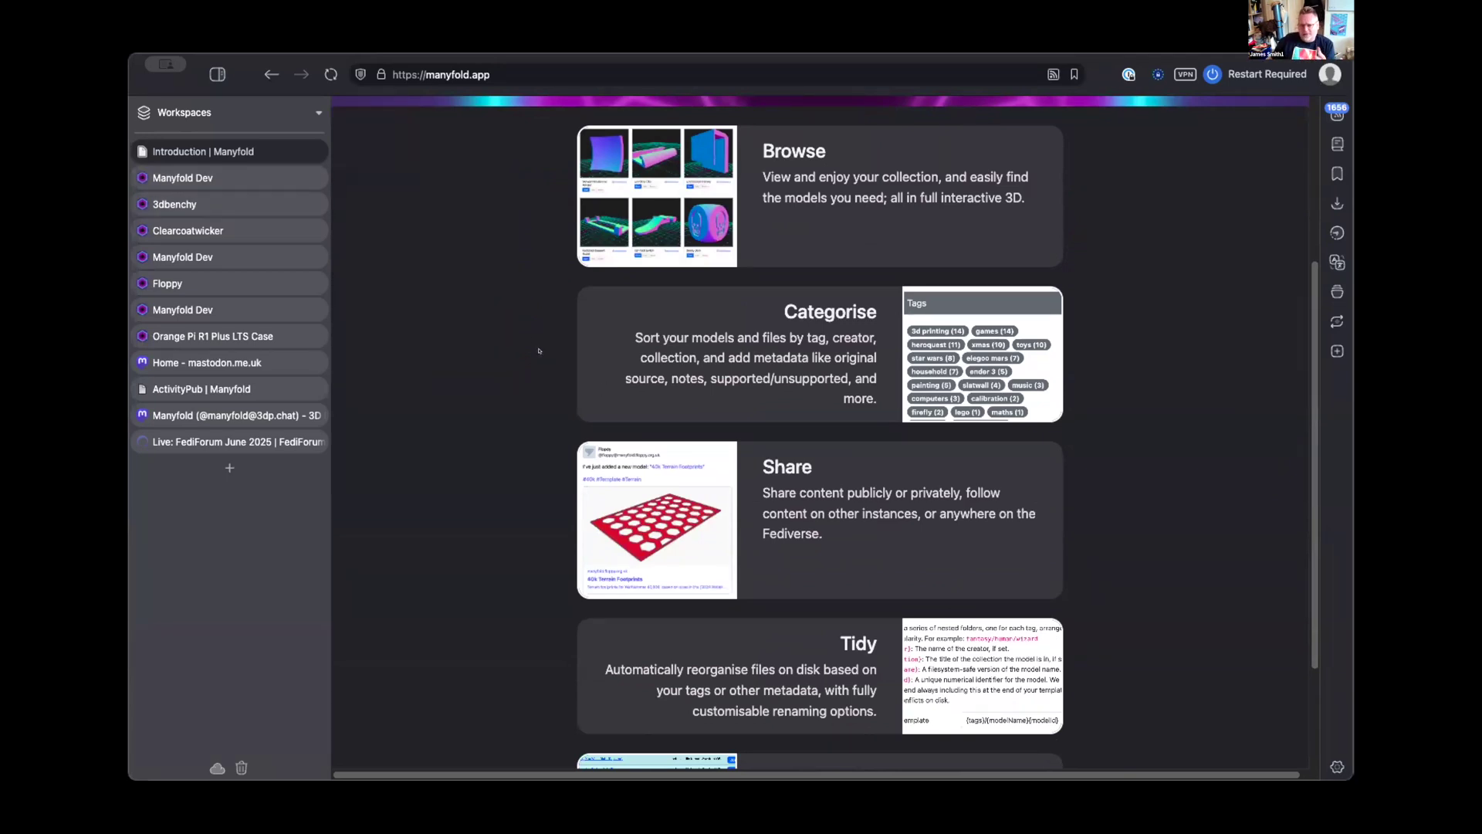
click(232, 178)
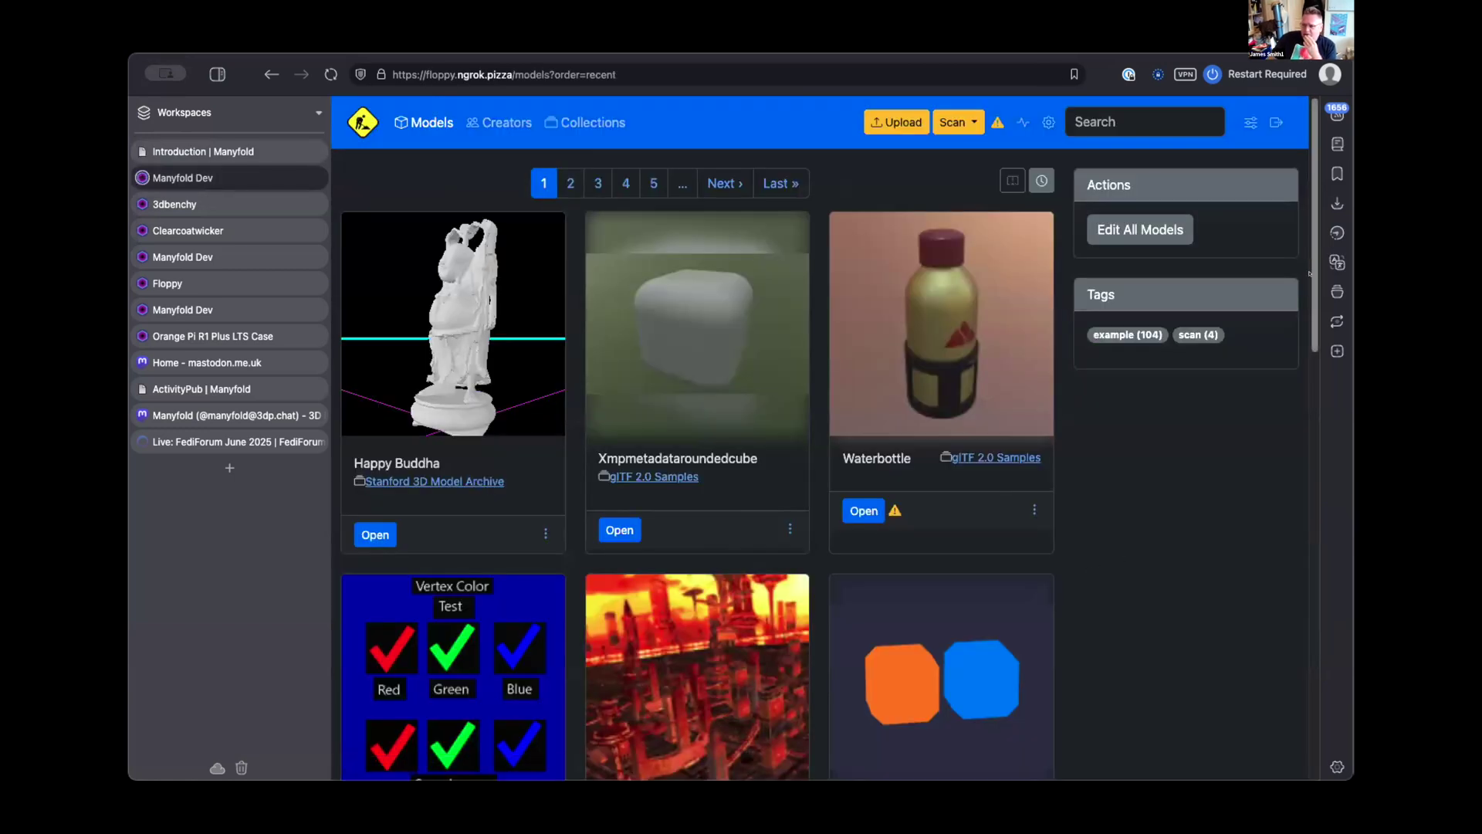
scroll(1310, 277, down, 1)
scroll(1310, 276, down, 5)
scroll(541, 316, up, 5)
drag(462, 329, 494, 324)
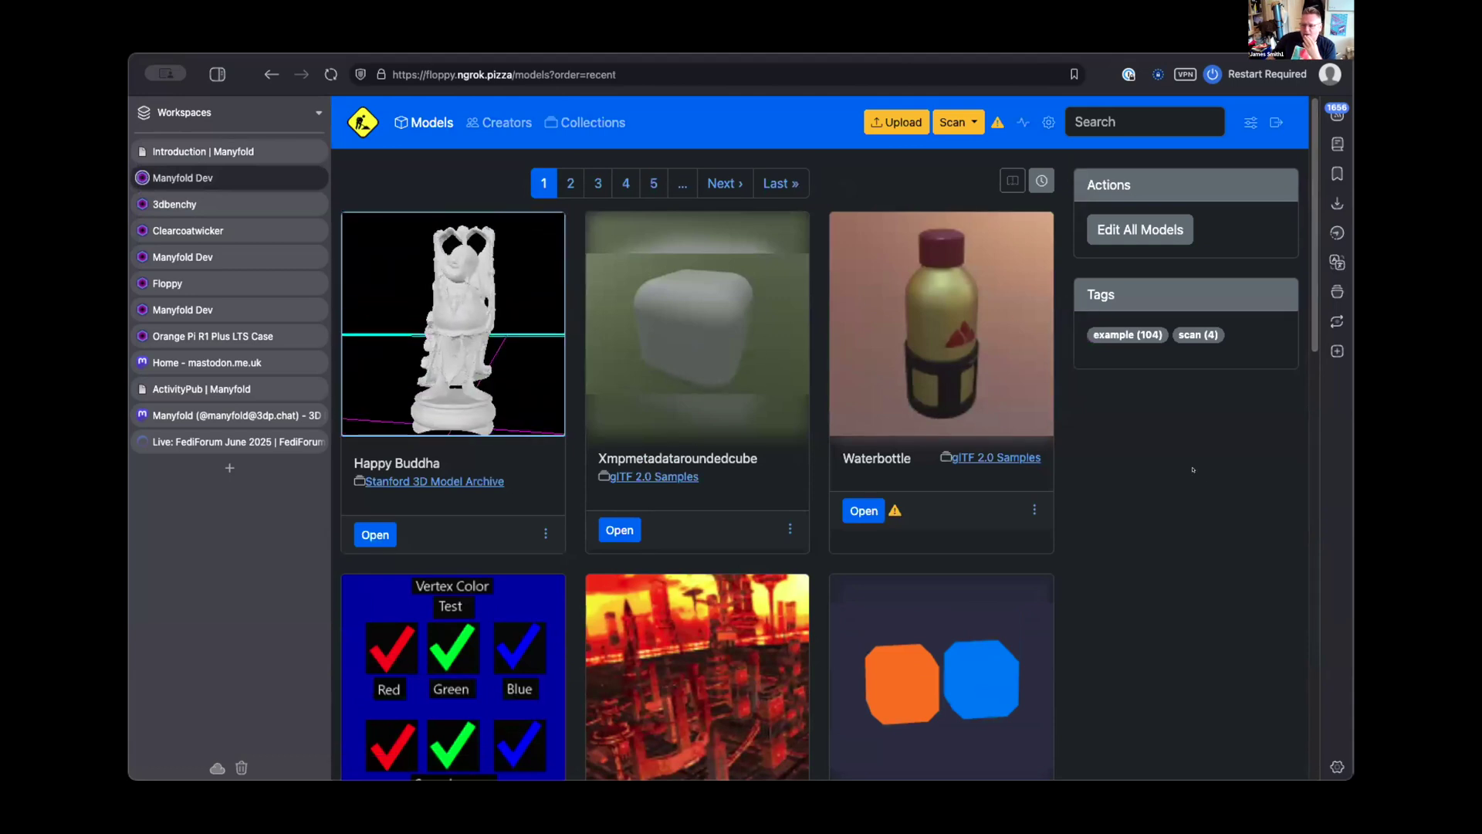
scroll(1309, 353, down, 1)
drag(1309, 352, 1308, 305)
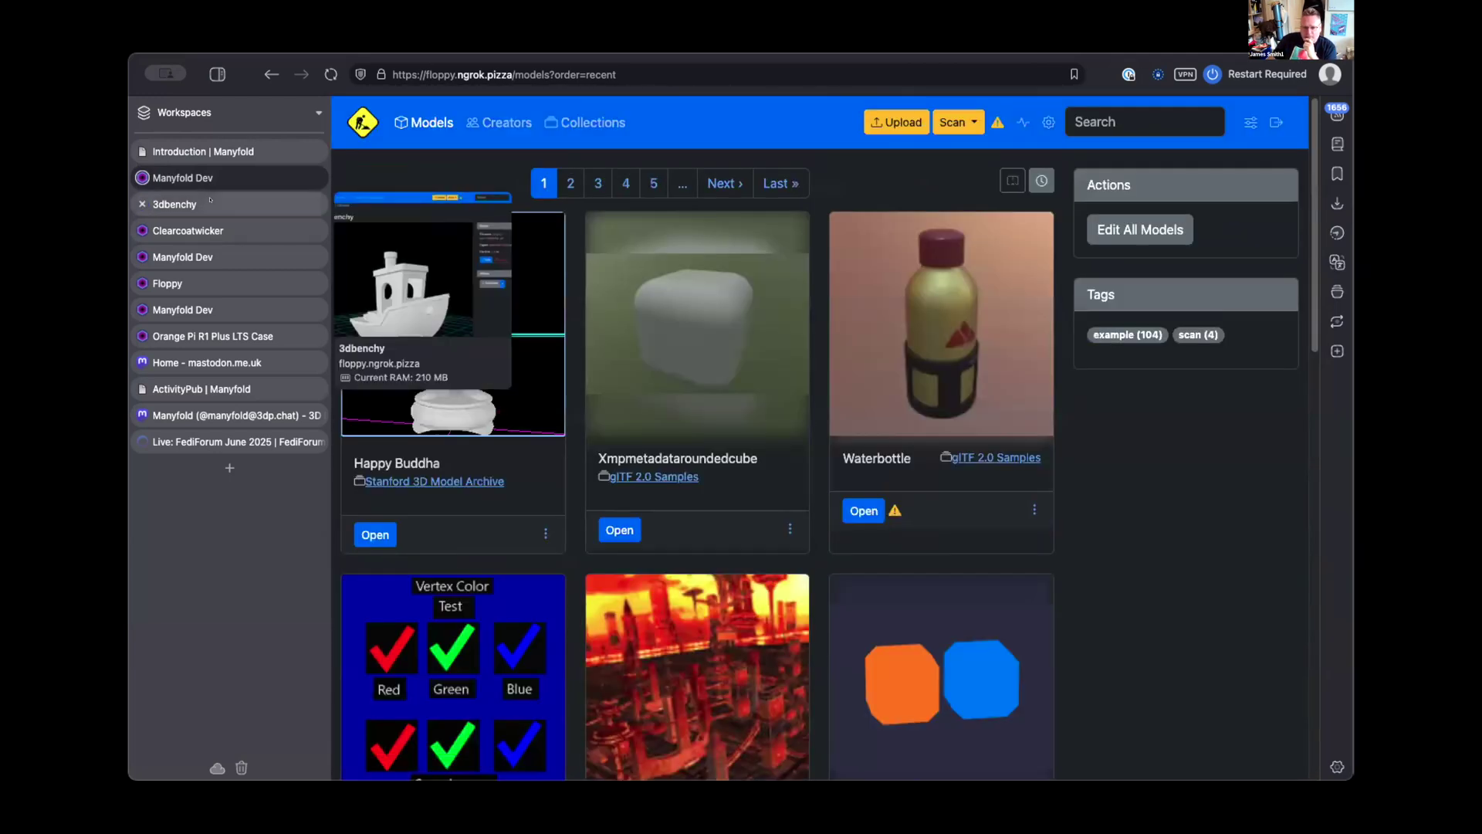
Step: View the 3dbenchy model file and rotate its 3D render to inspect the boat from several sides
click(210, 201)
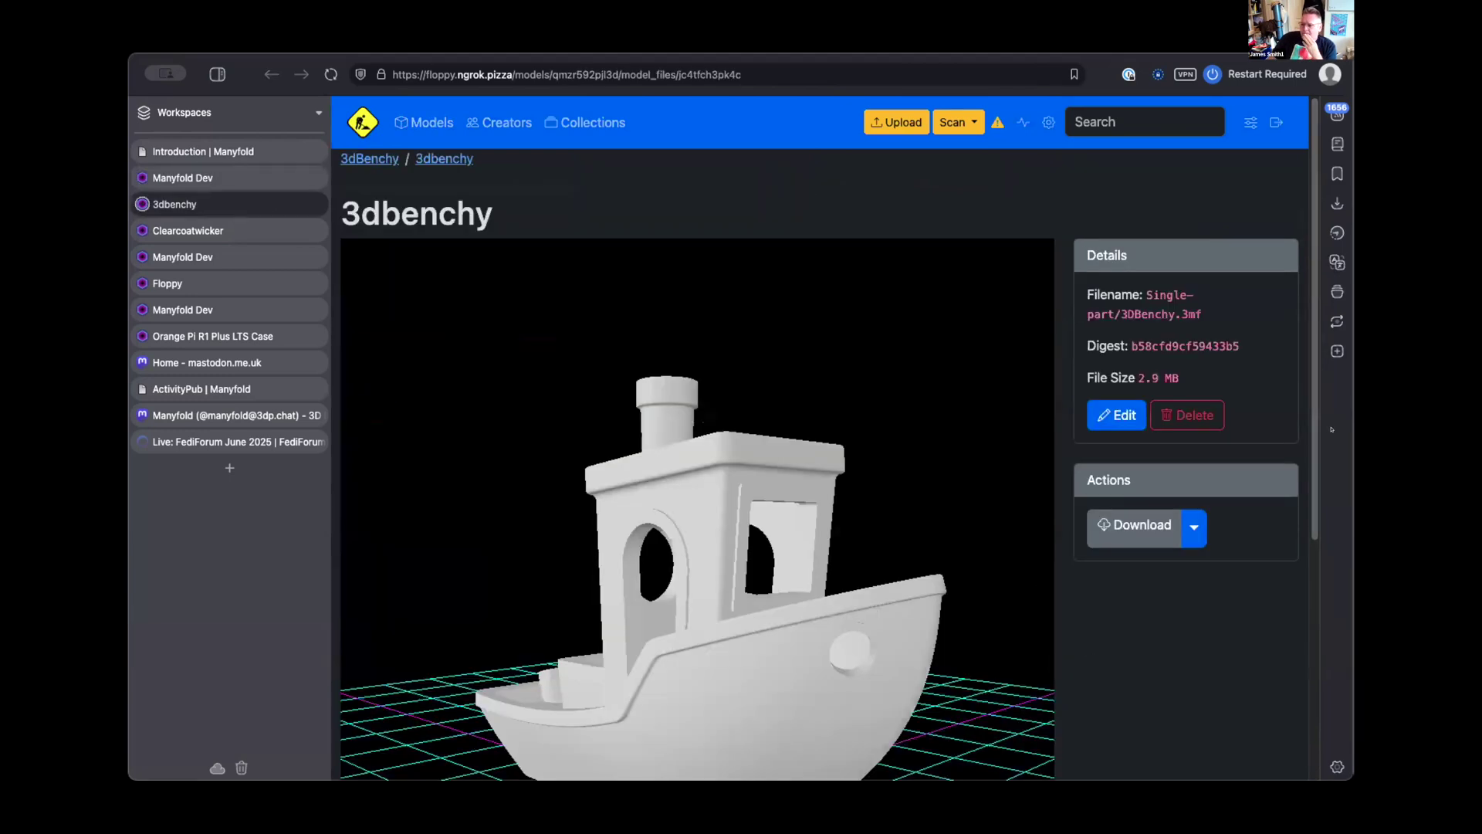
scroll(1319, 469, down, 1)
scroll(1319, 469, down, 2)
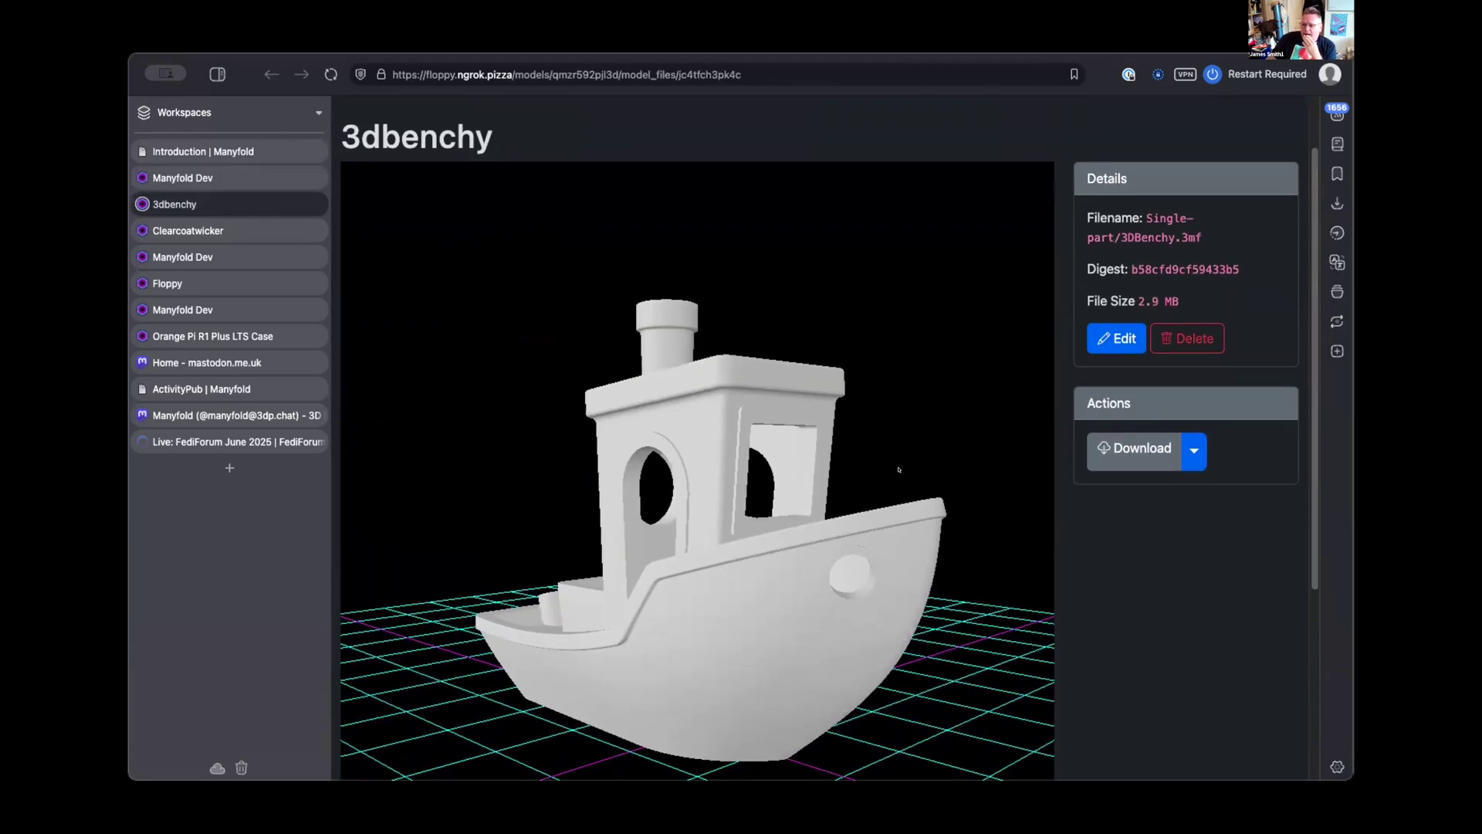
scroll(1319, 468, down, 2)
drag(872, 495, 694, 490)
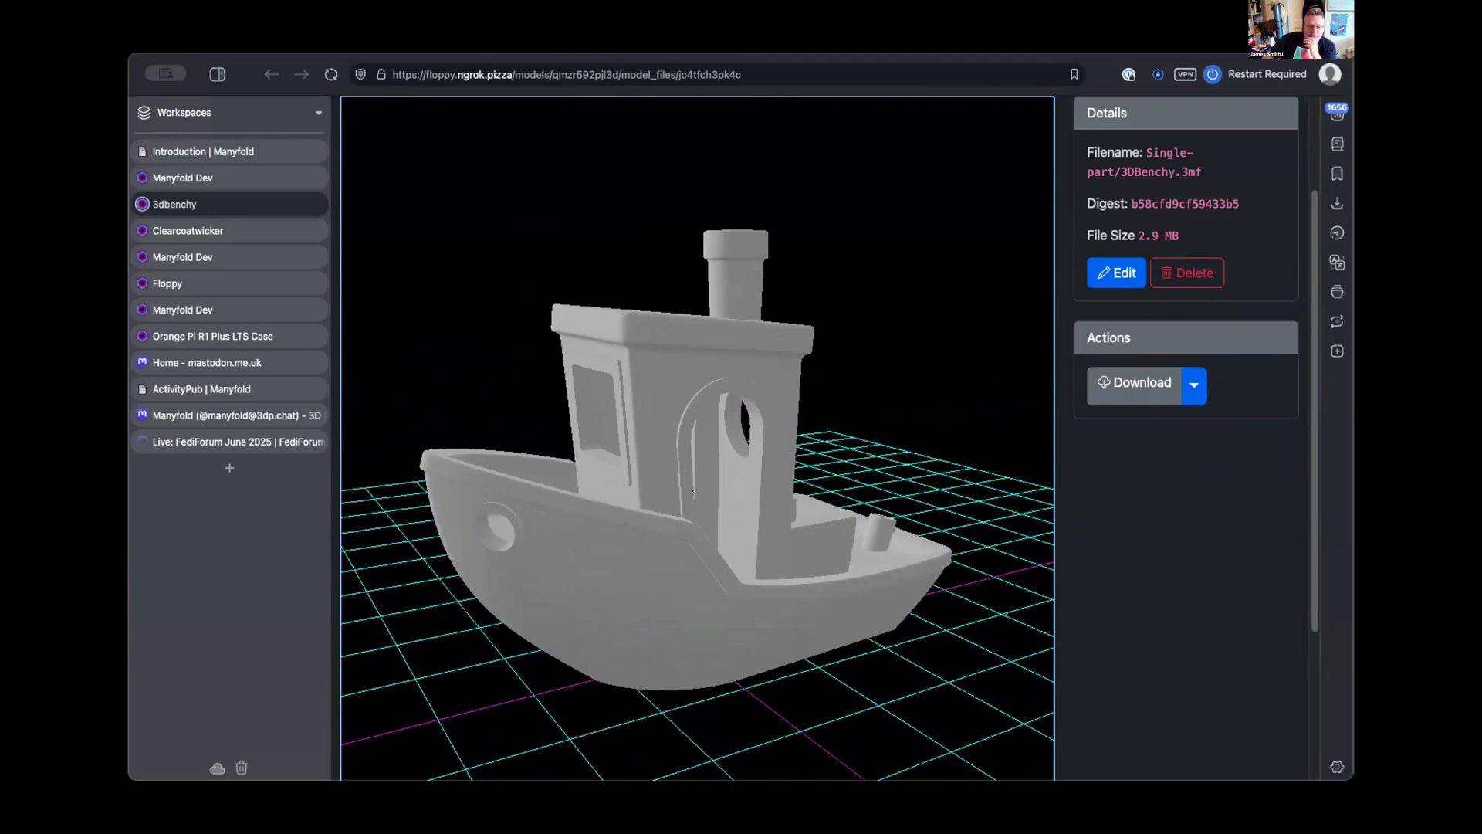
drag(693, 490, 886, 505)
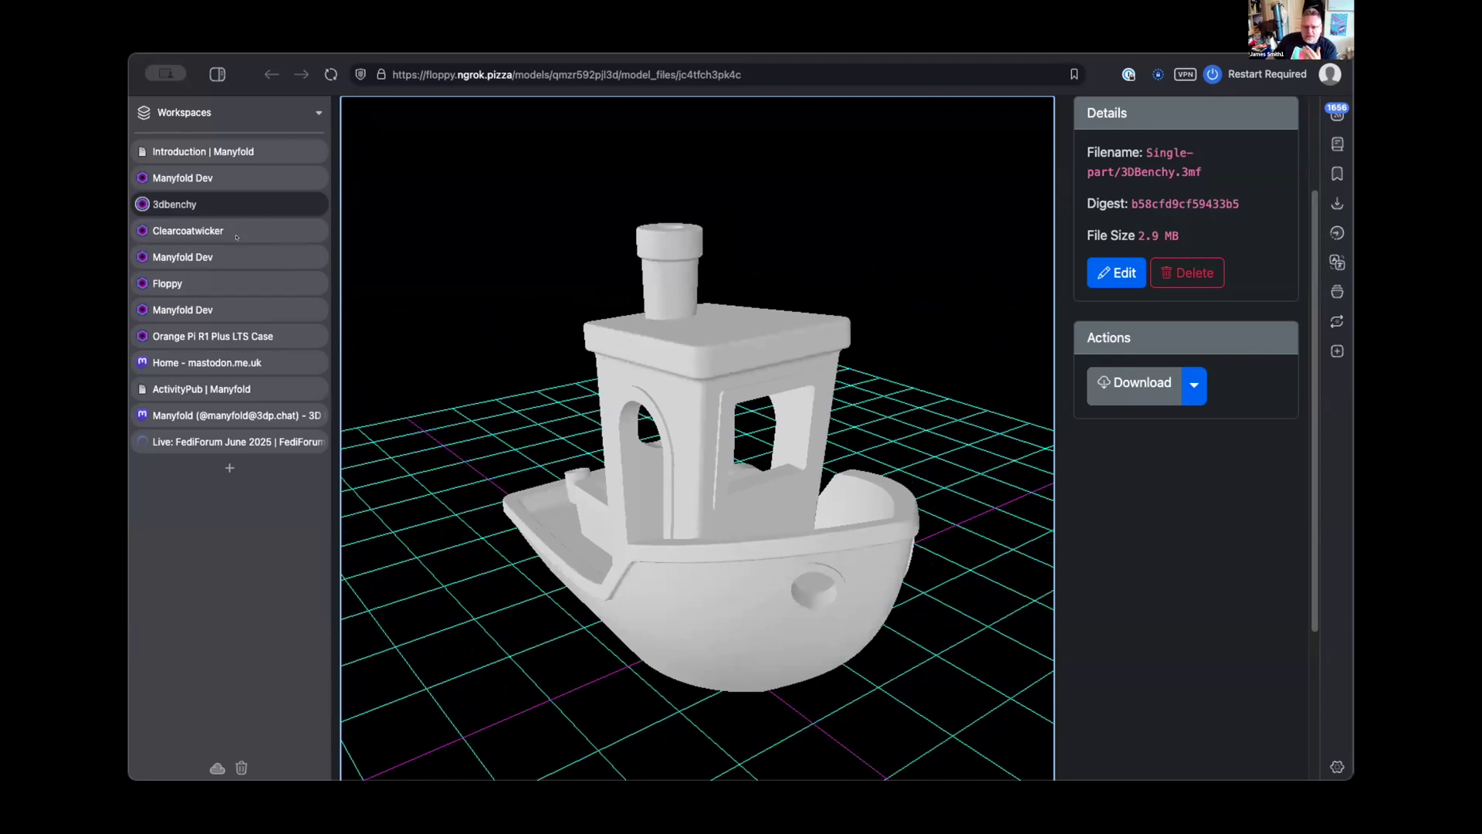
Step: View the Clearcoatwicker model file and rotate the wicker ball to inspect its surface
click(187, 230)
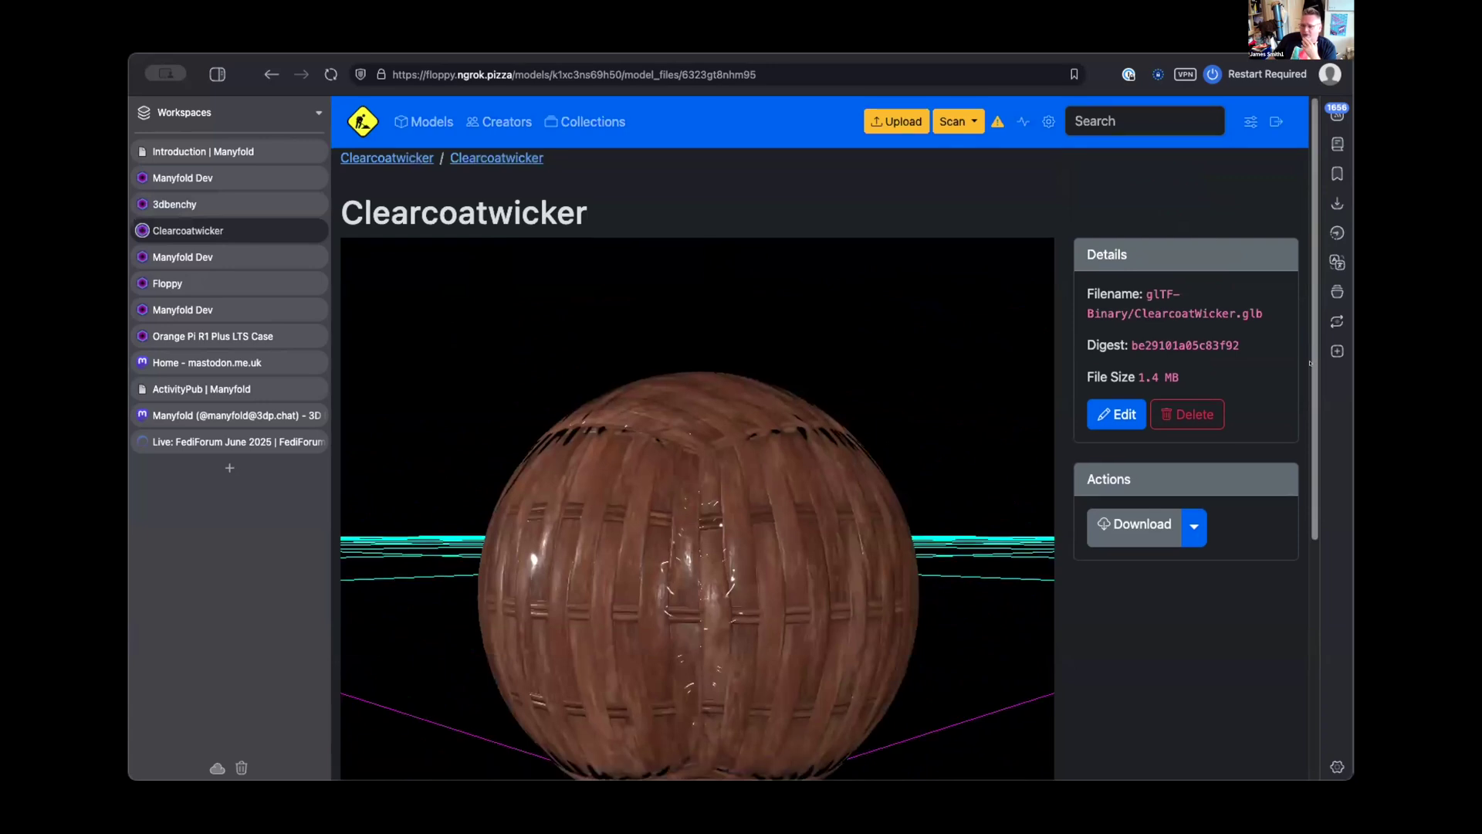
scroll(1320, 379, down, 2)
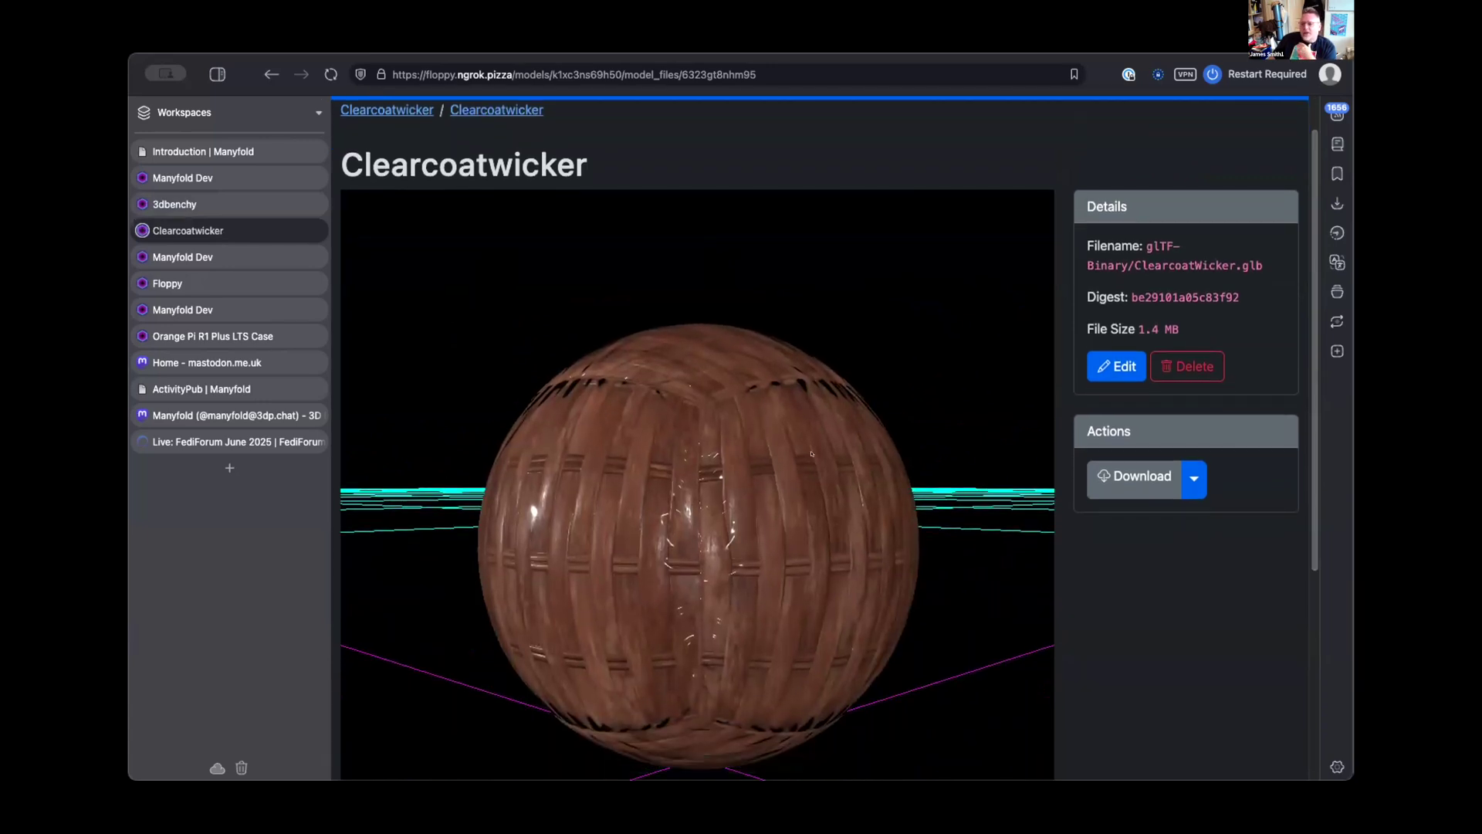
scroll(794, 478, down, 4)
drag(794, 479, 553, 495)
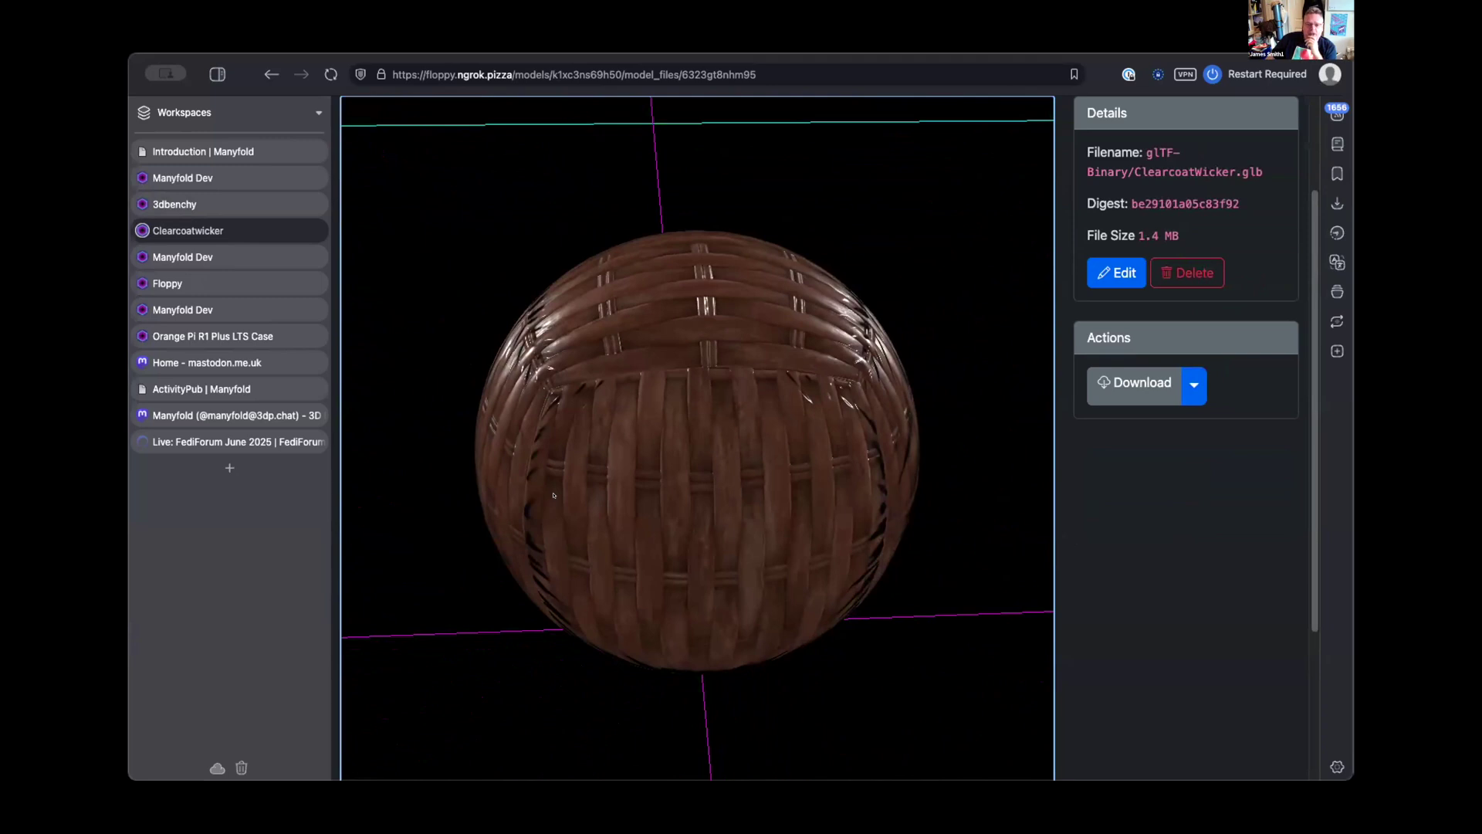
drag(555, 494, 582, 478)
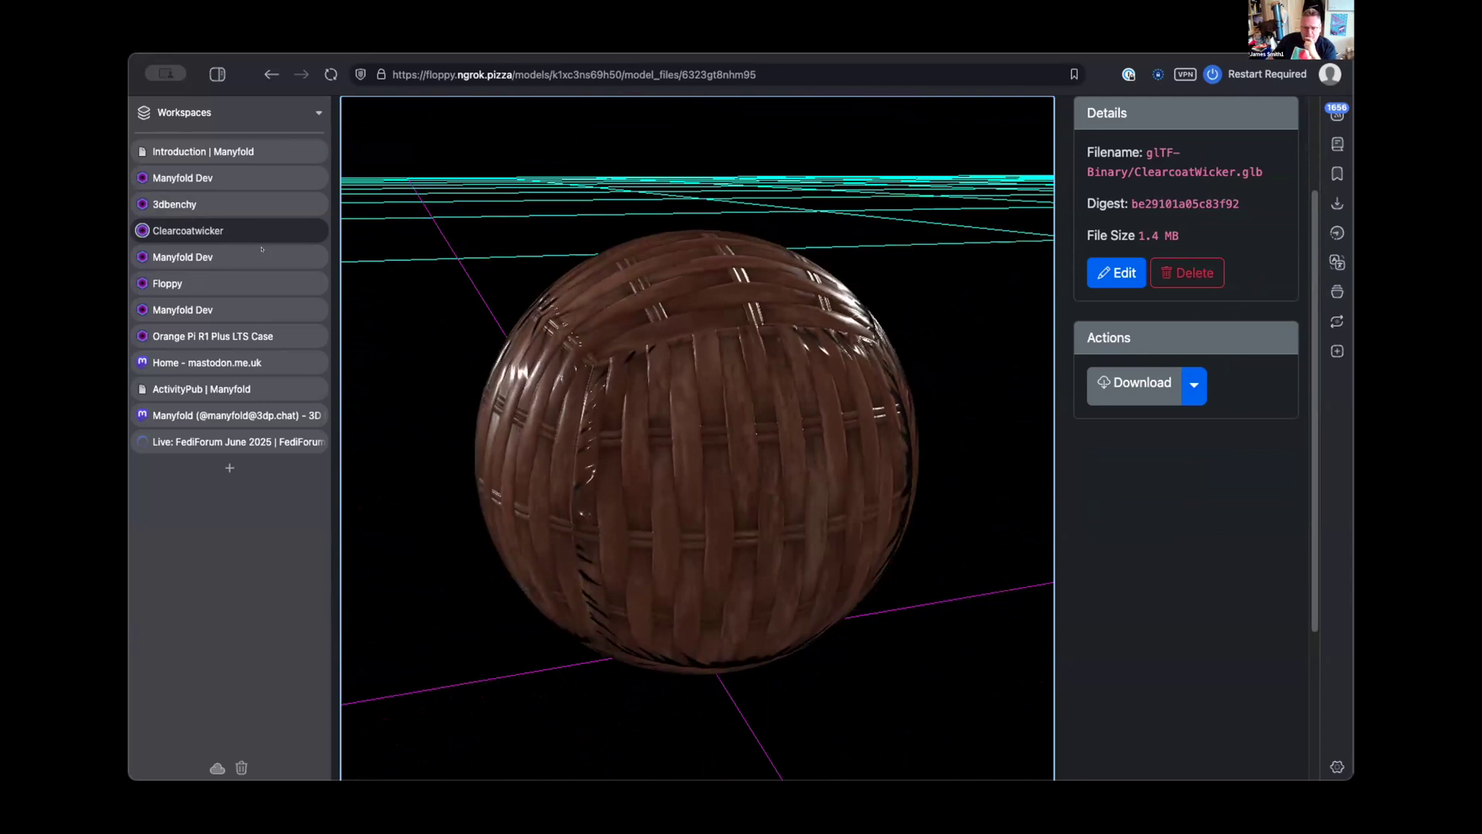
Step: Show the collections page of the Manyfold Dev instance and rotate the Stanford 3D Model Archive preview
mouse_move(262, 249)
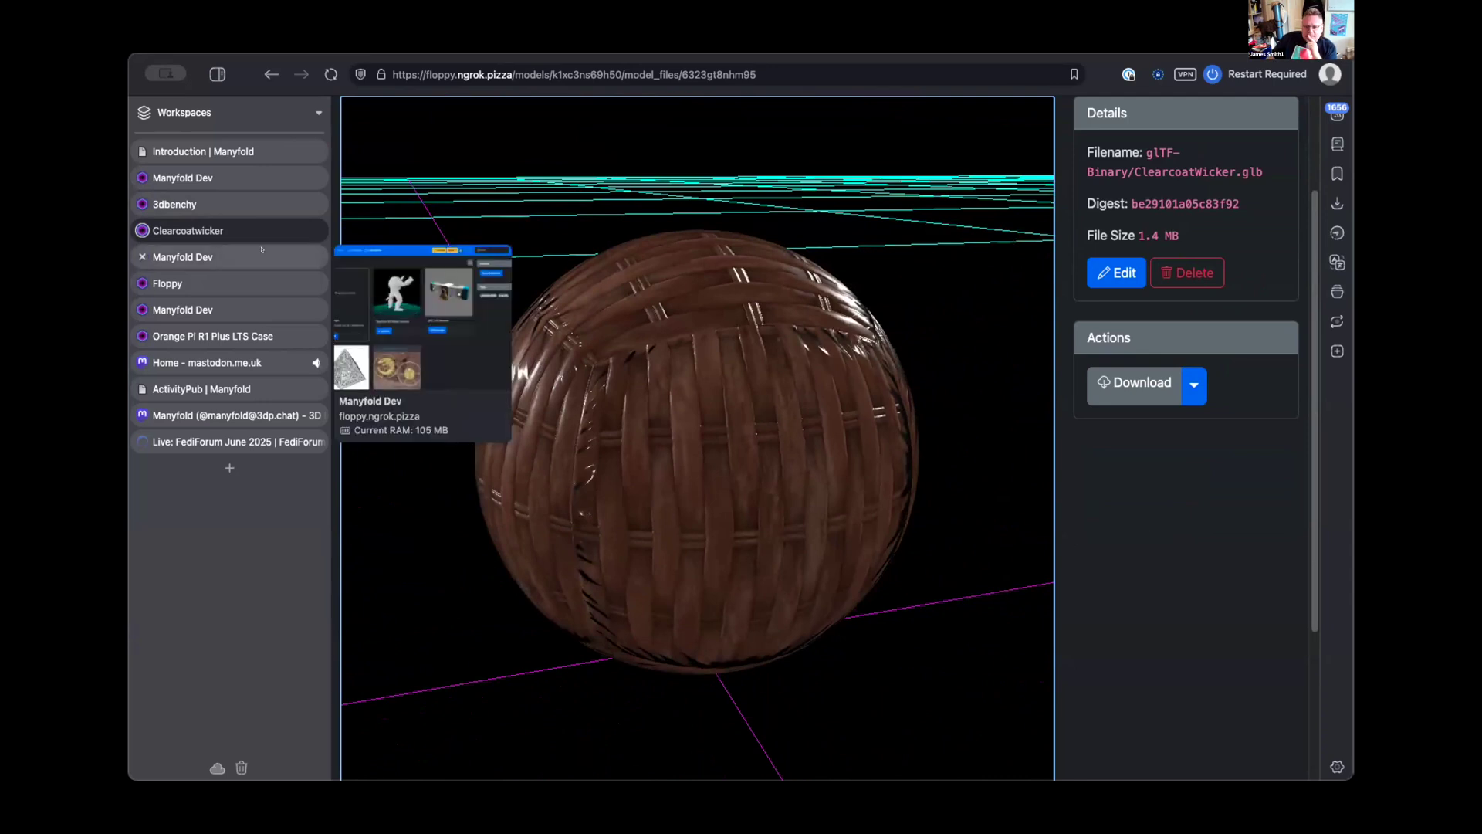
click(262, 249)
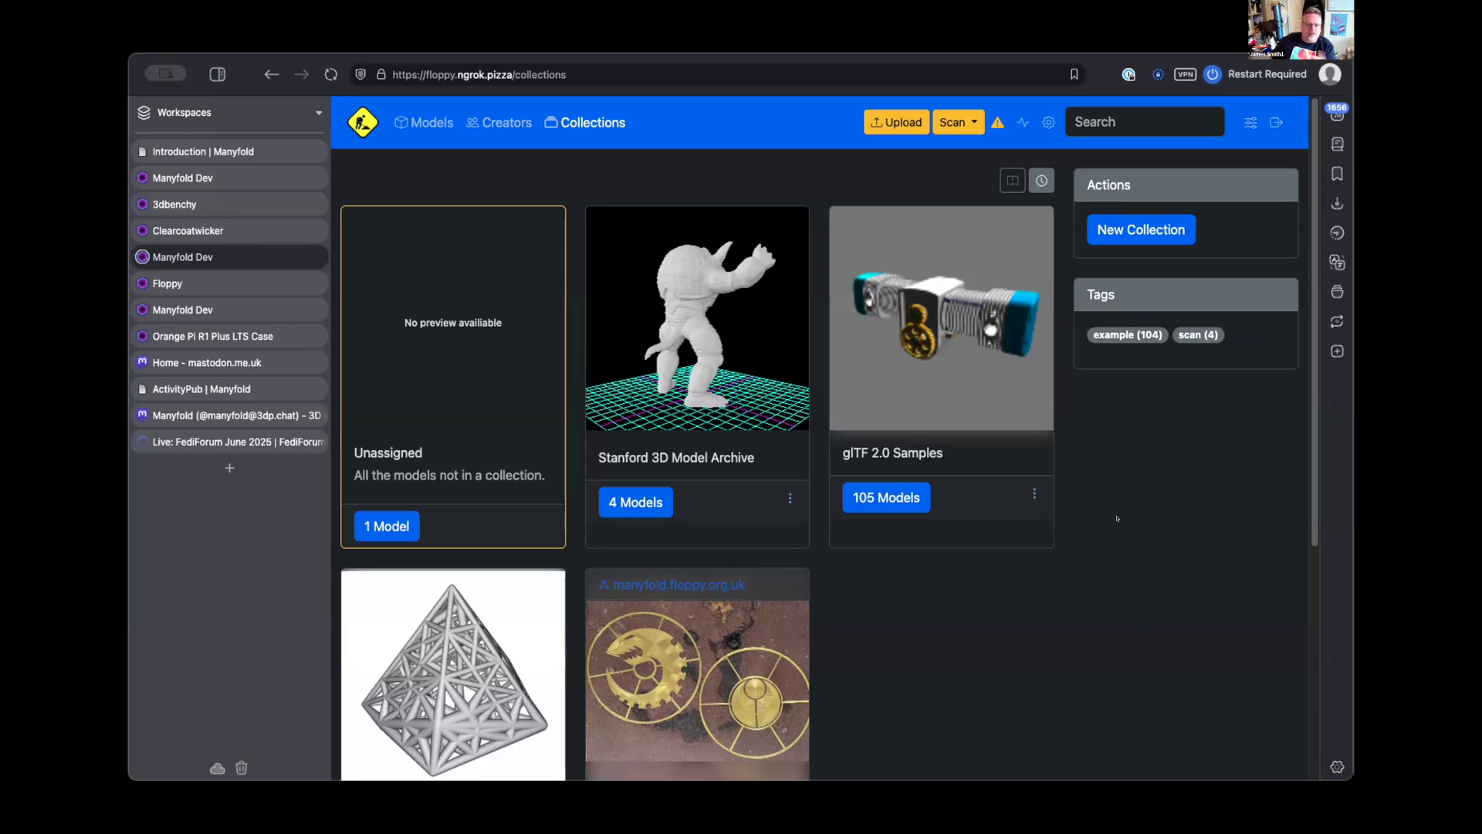
mouse_move(681, 326)
mouse_down()
mouse_move(722, 325)
mouse_move(669, 327)
mouse_up()
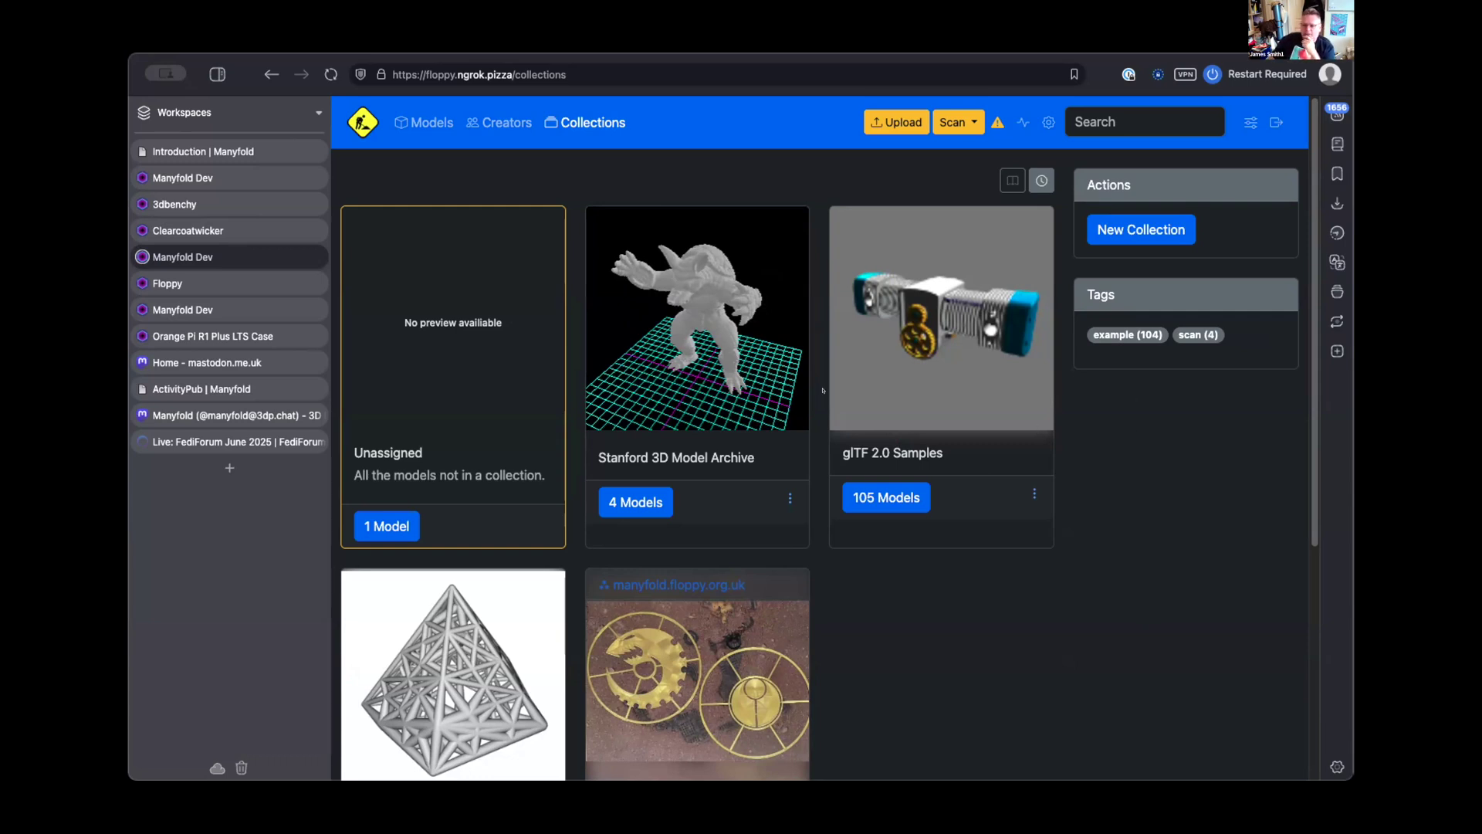
Step: Browse the Floppy creator page's models and rotate the Micro Serenity preview
click(261, 279)
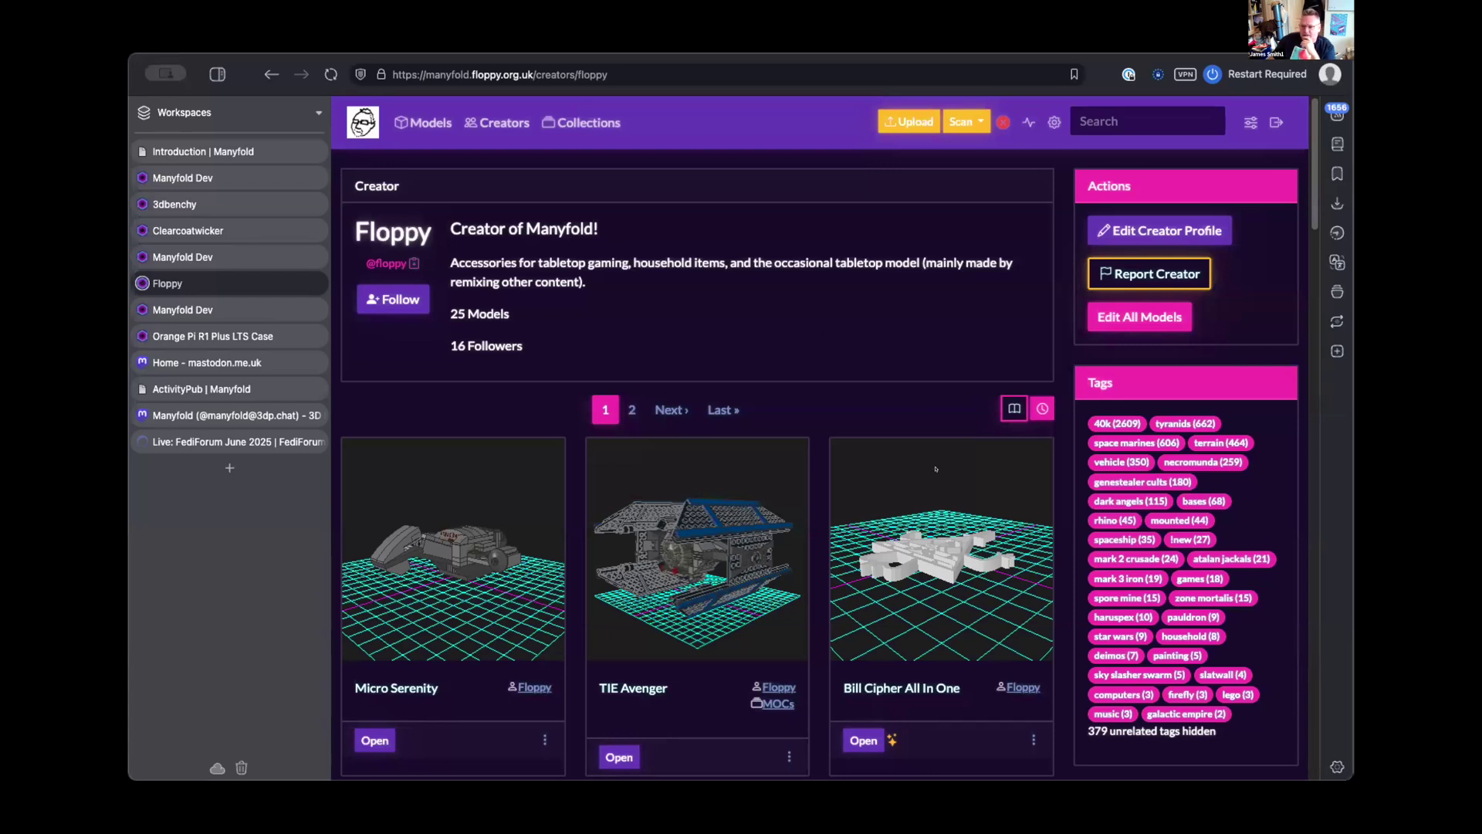
scroll(1316, 213, down, 2)
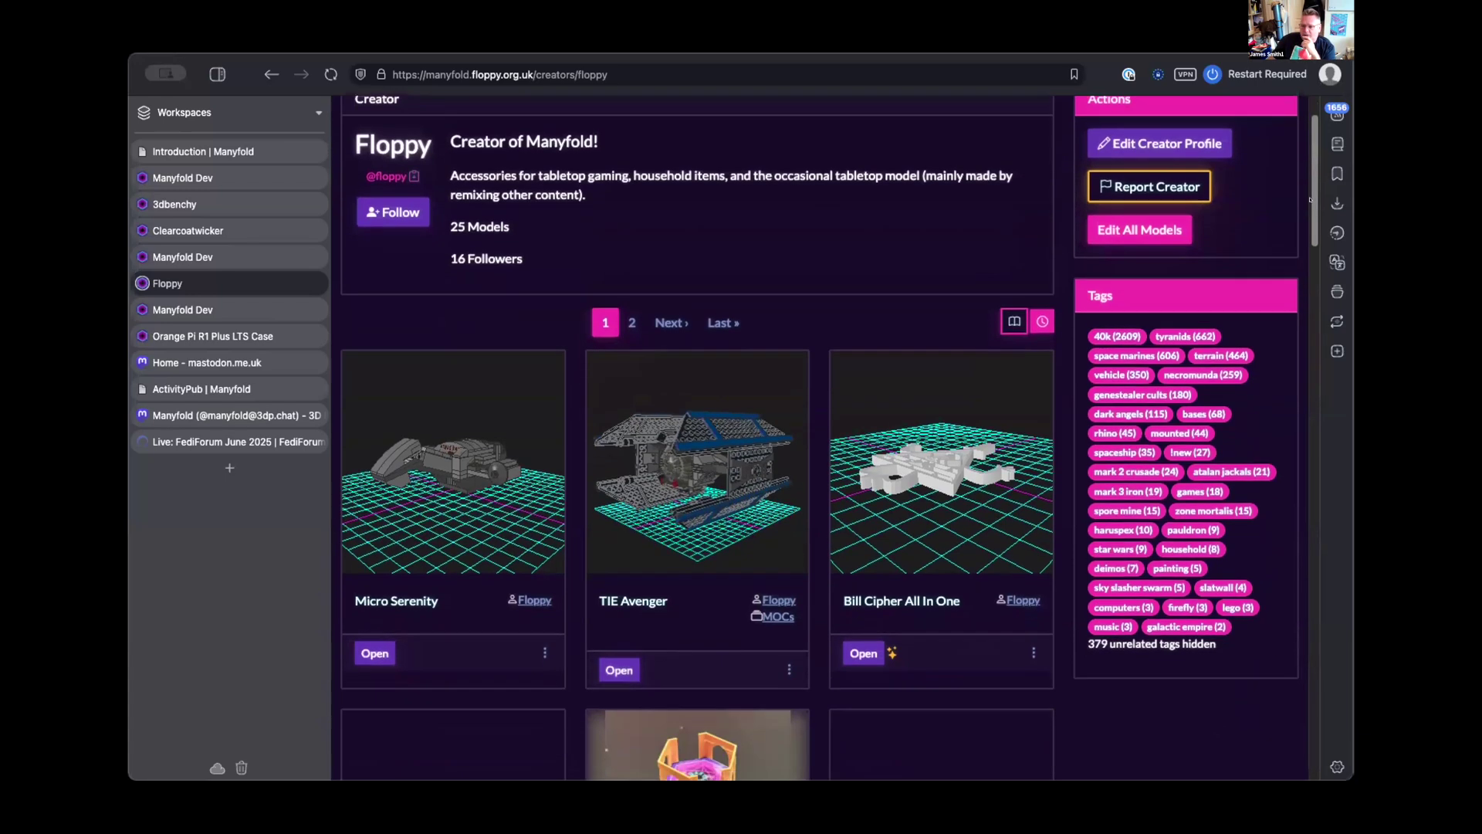
scroll(772, 414, down, 5)
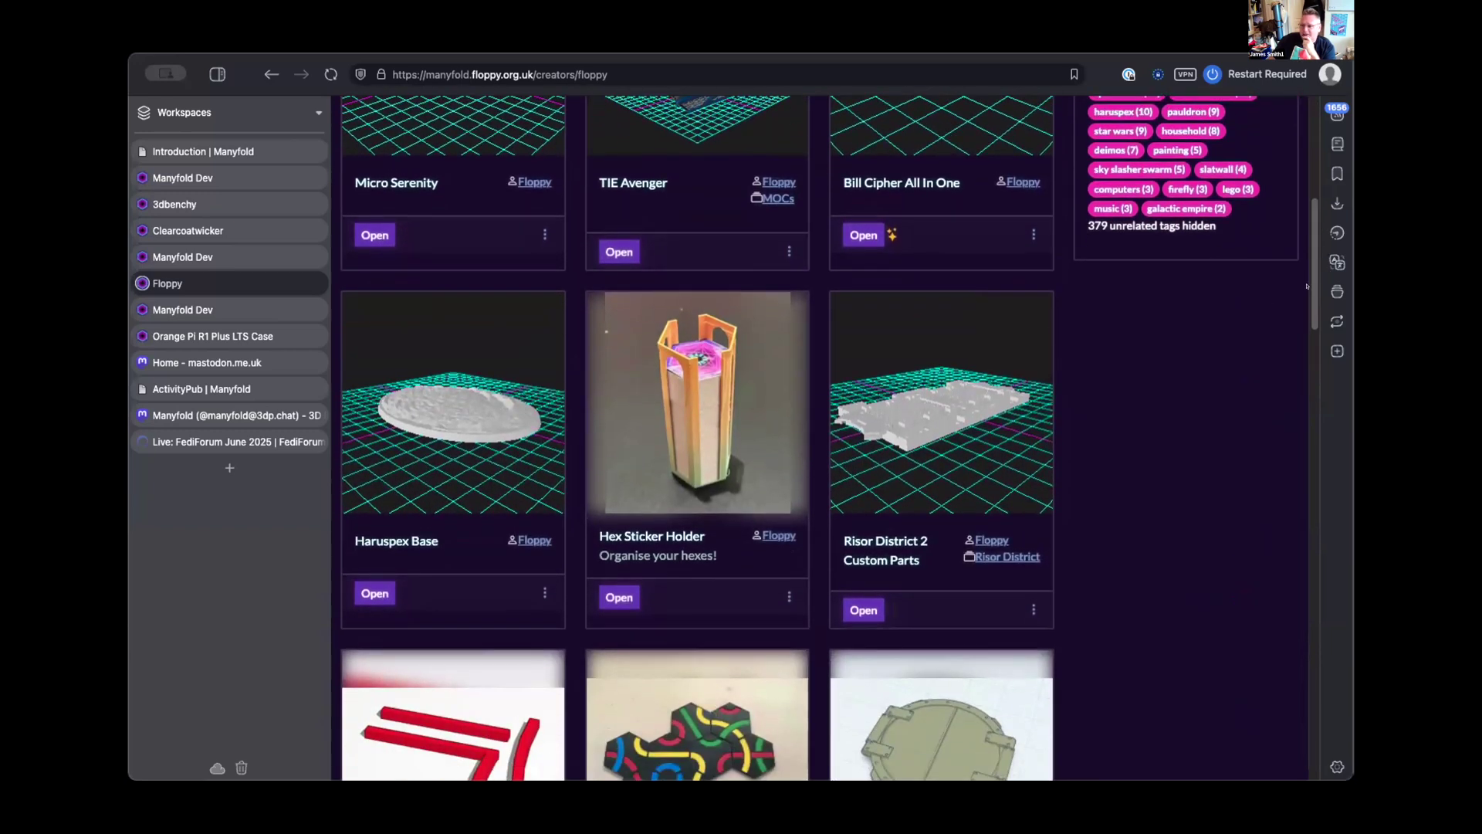
drag(1307, 285, 1309, 192)
drag(466, 478, 501, 619)
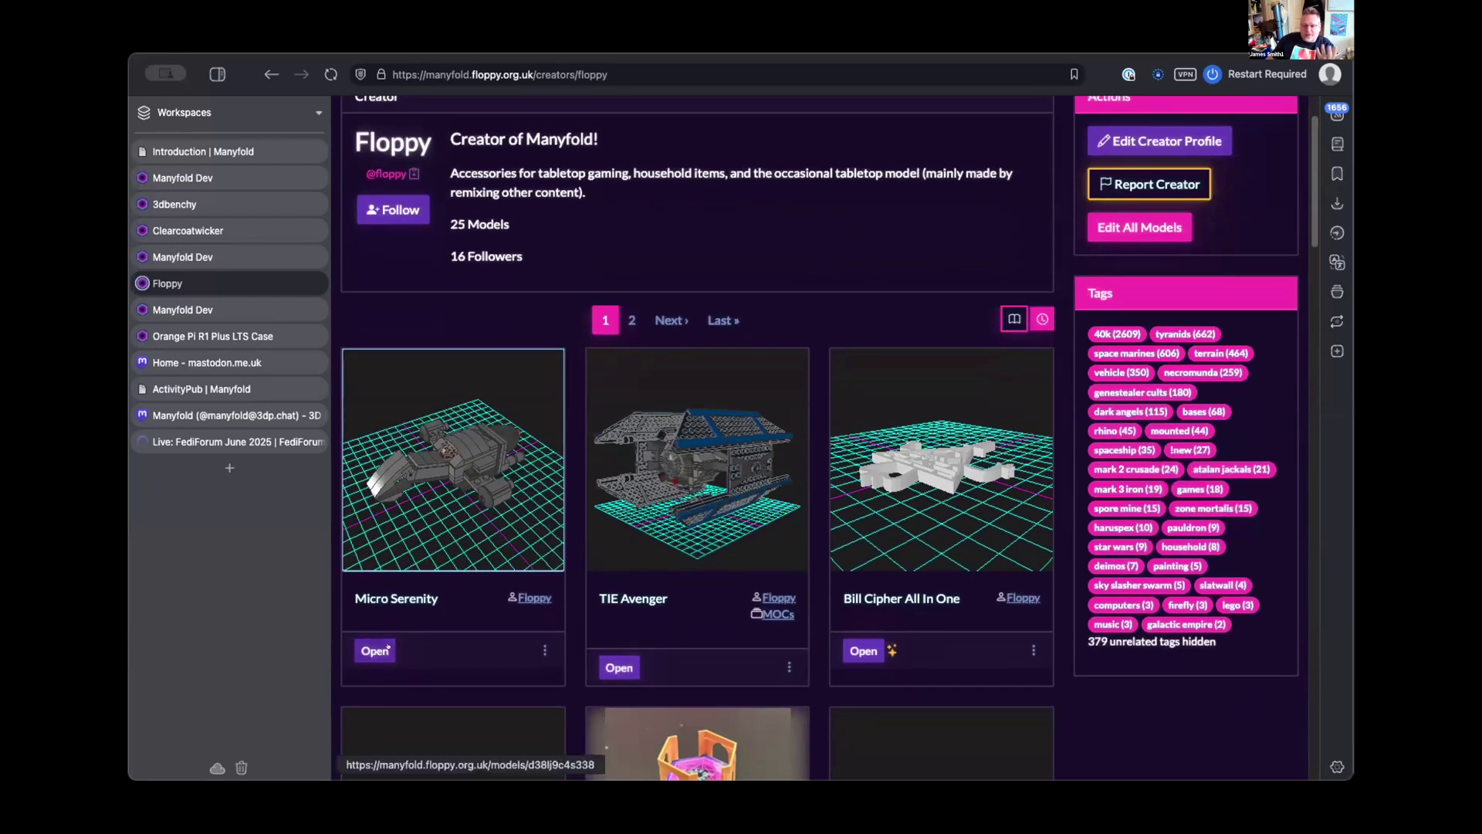
Step: Open the Micro Serenity model from the creator page and look through its details and files
click(441, 542)
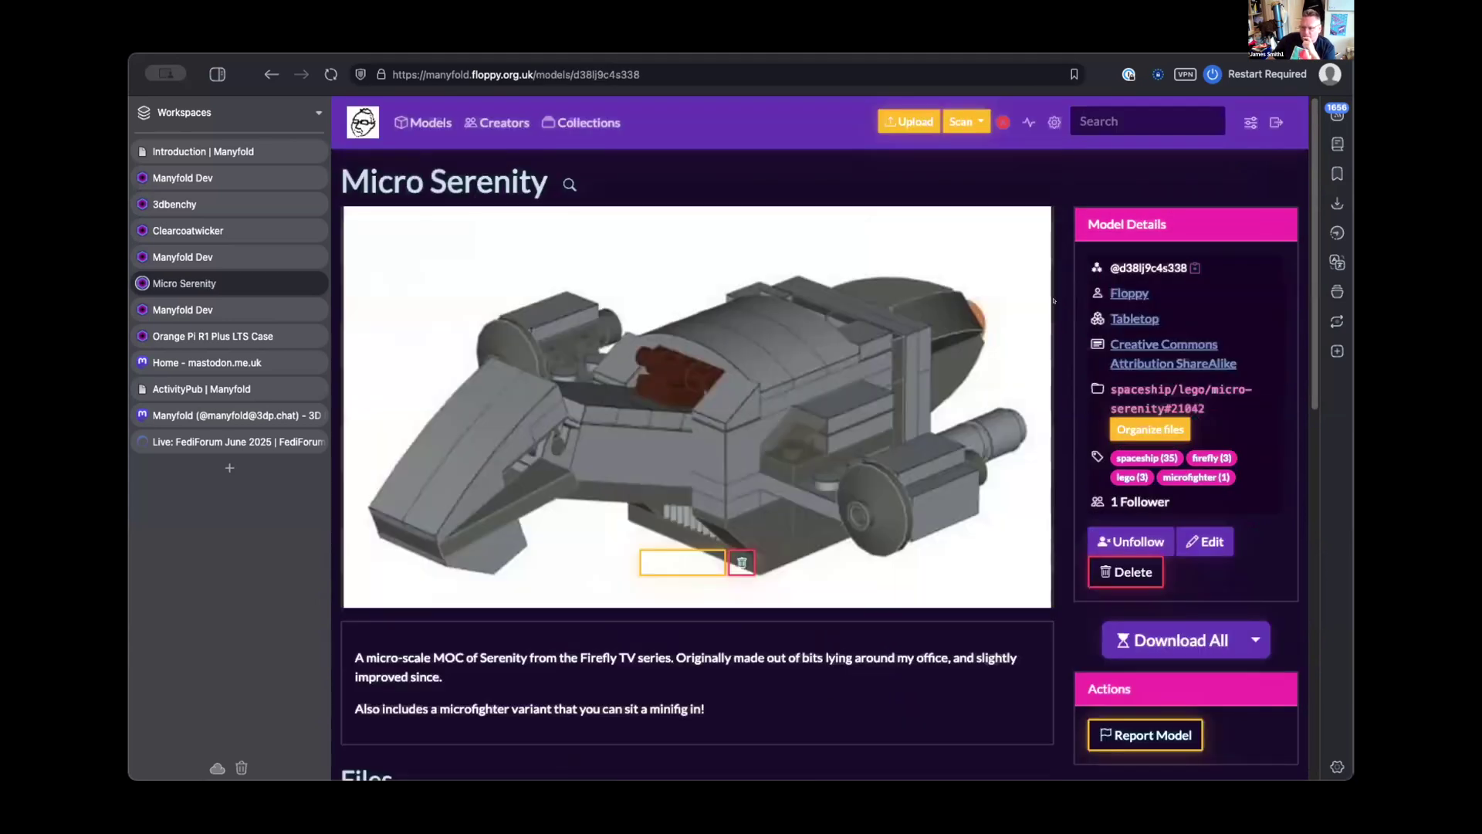
scroll(1054, 309, down, 5)
scroll(1095, 352, up, 5)
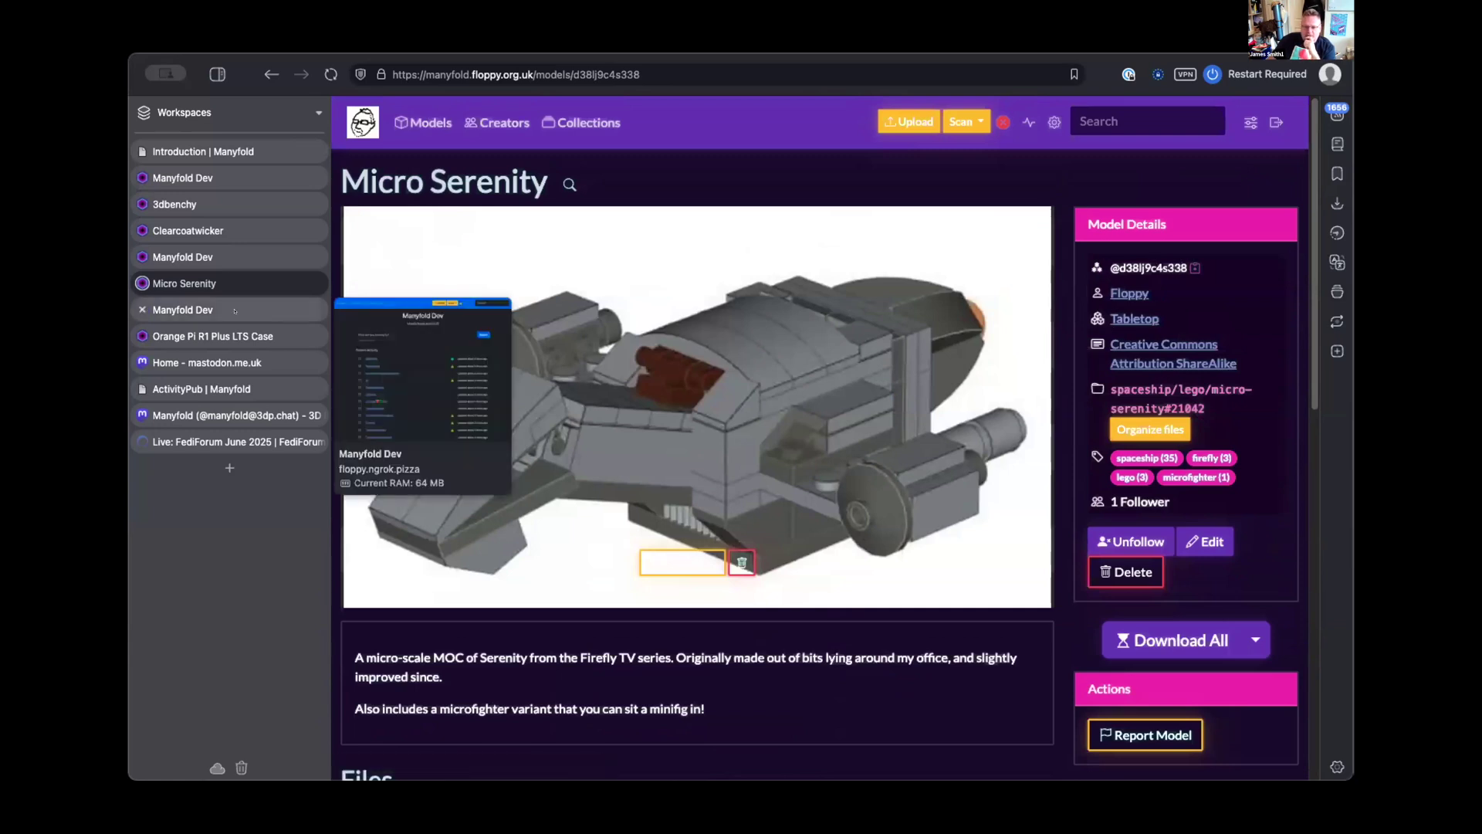
click(273, 311)
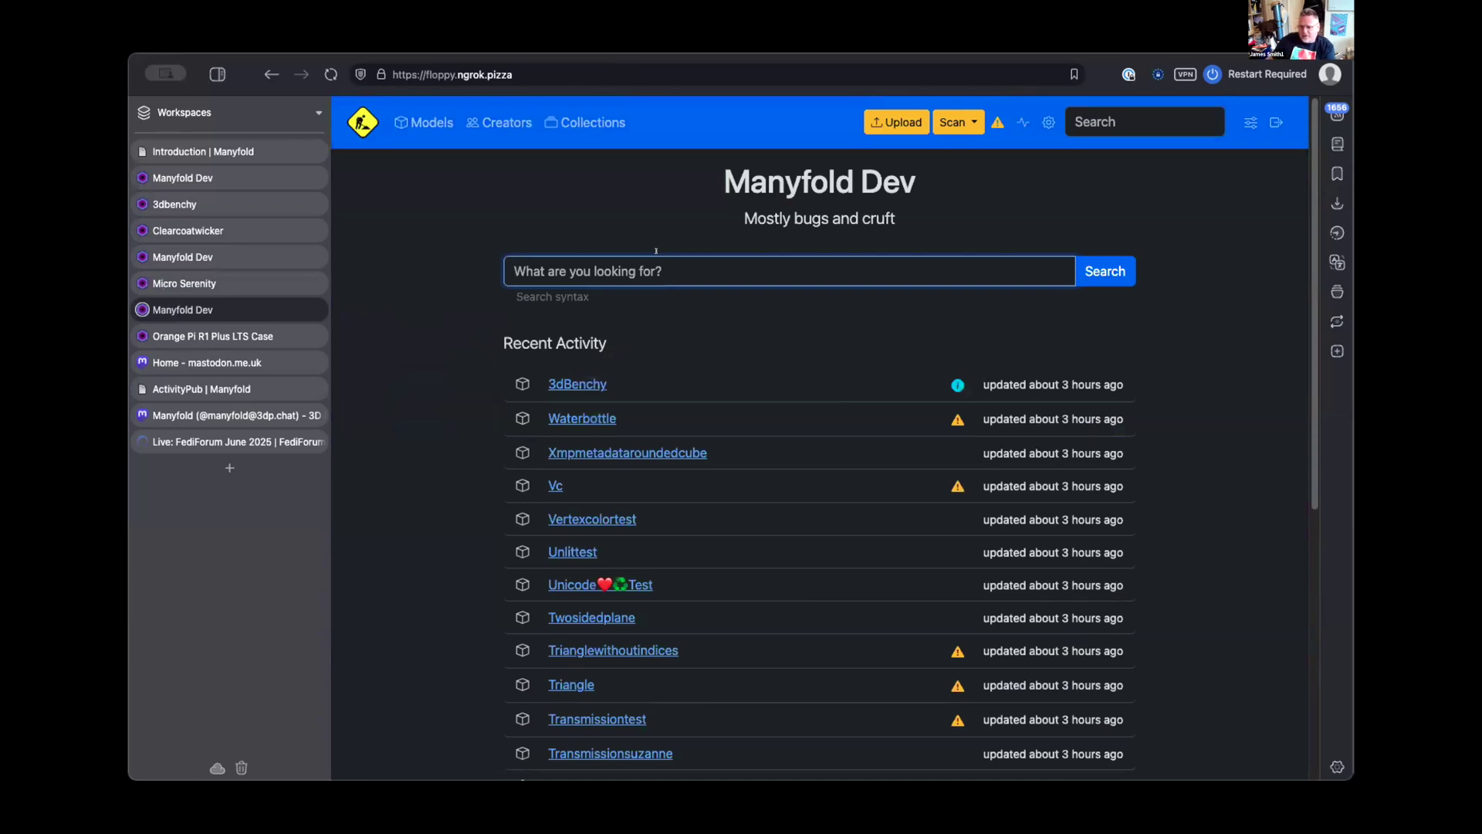
key(ctrl+v)
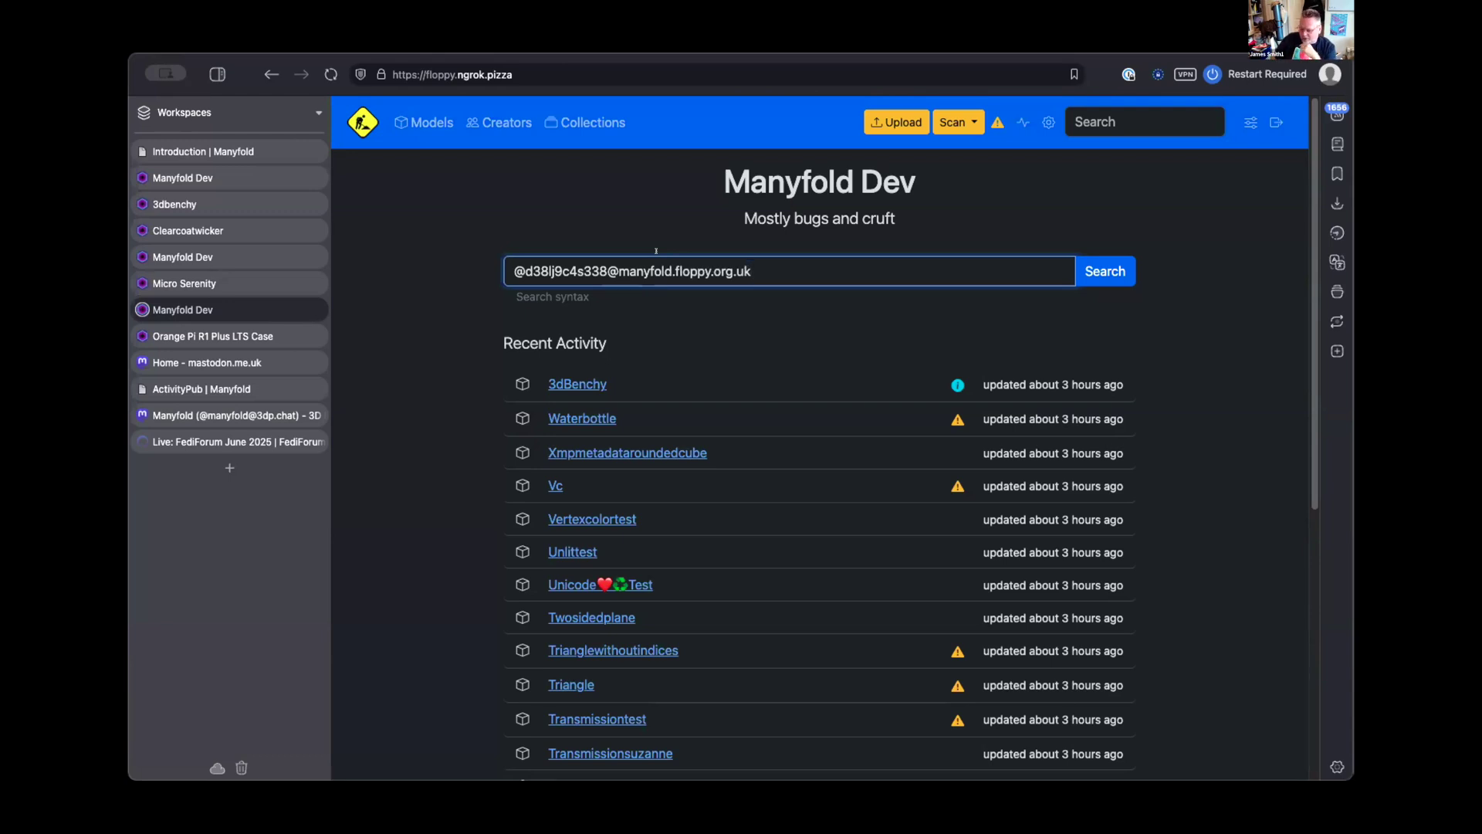
key(Return)
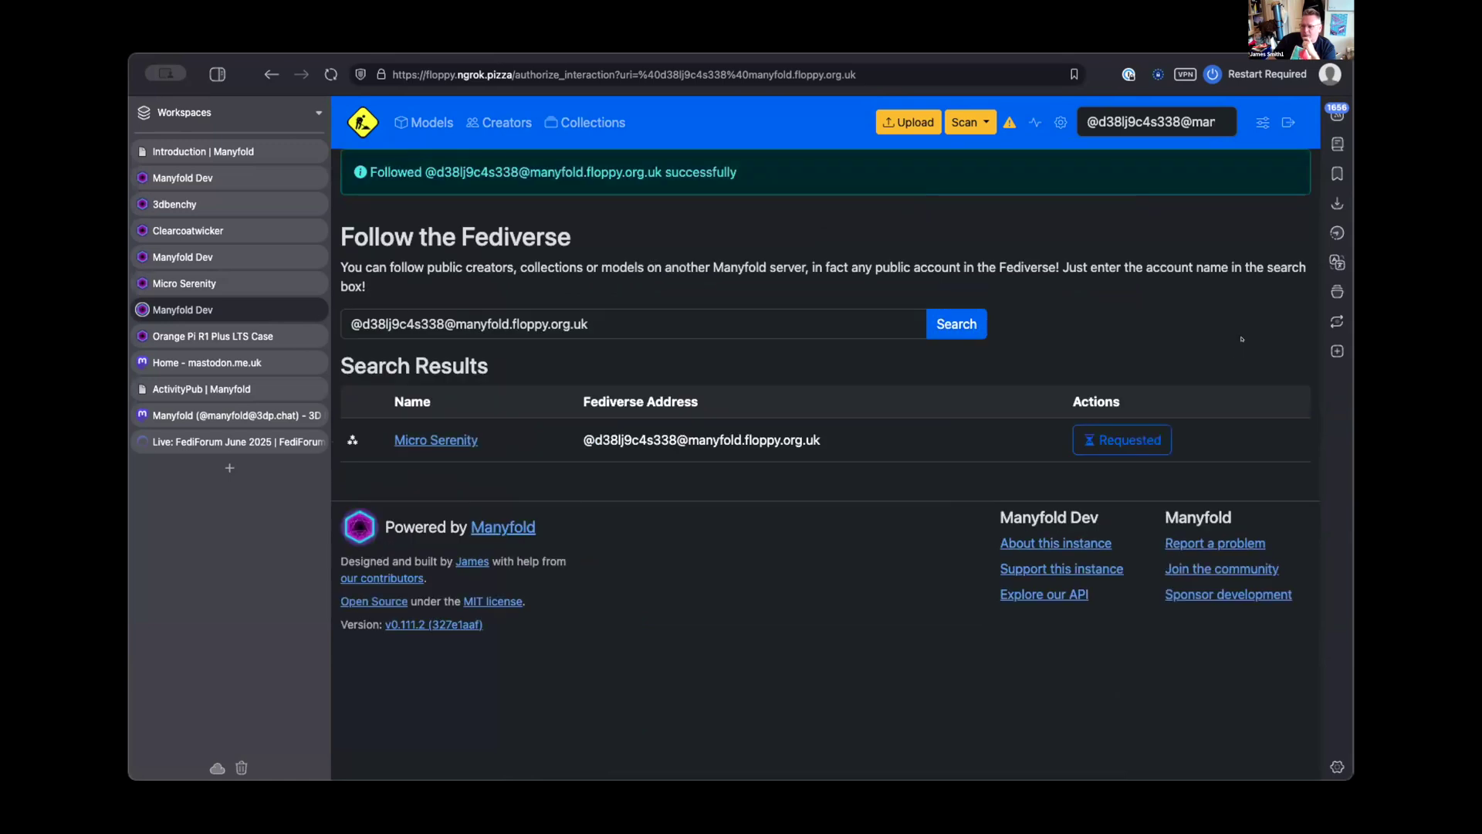
right_click(1244, 342)
click(1081, 384)
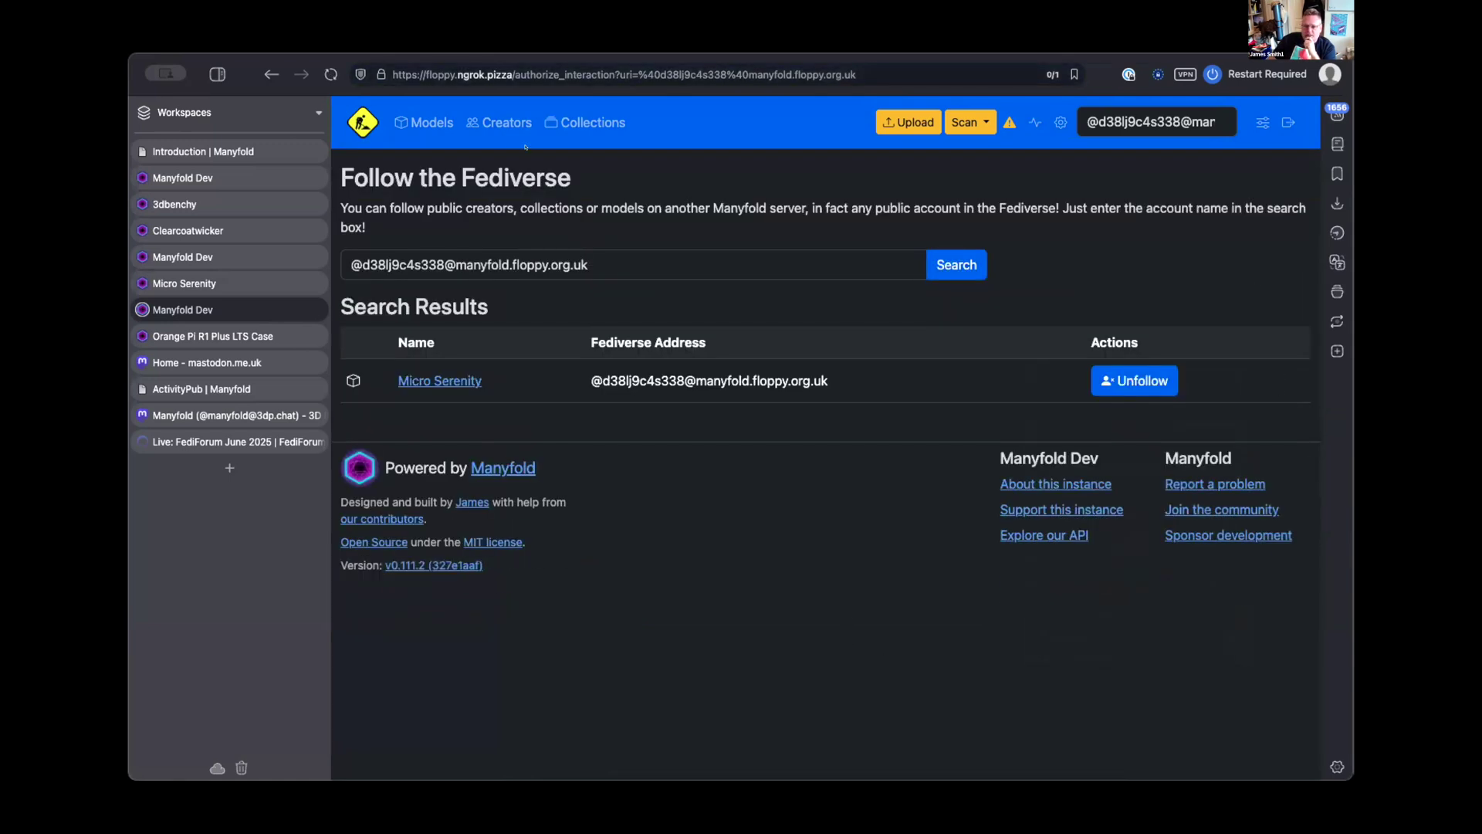
Step: Go to the Manyfold Dev model list and rotate the followed Micro Serenity model's 3D preview
click(425, 123)
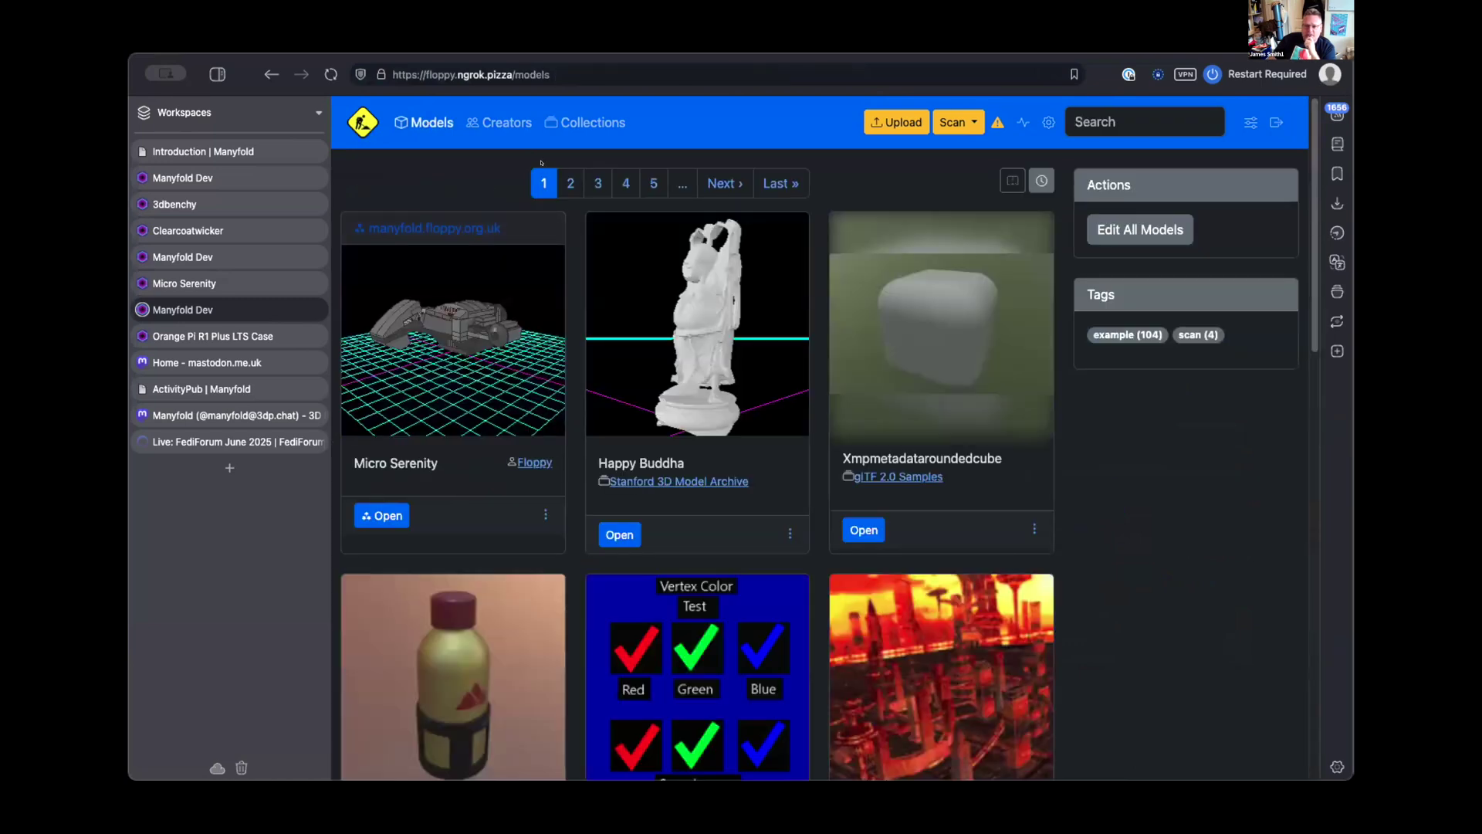
drag(480, 339, 482, 226)
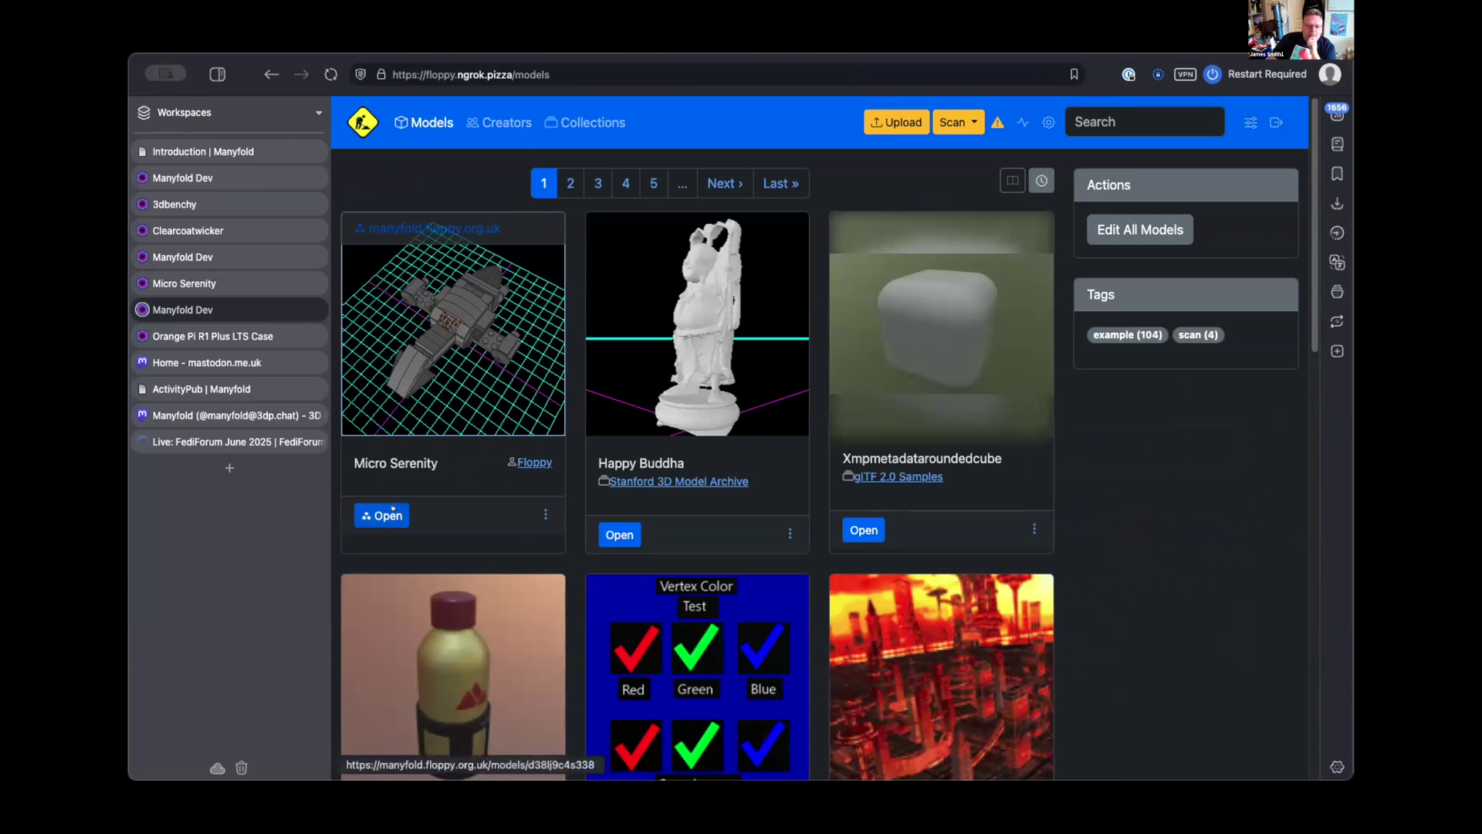
drag(471, 332, 475, 392)
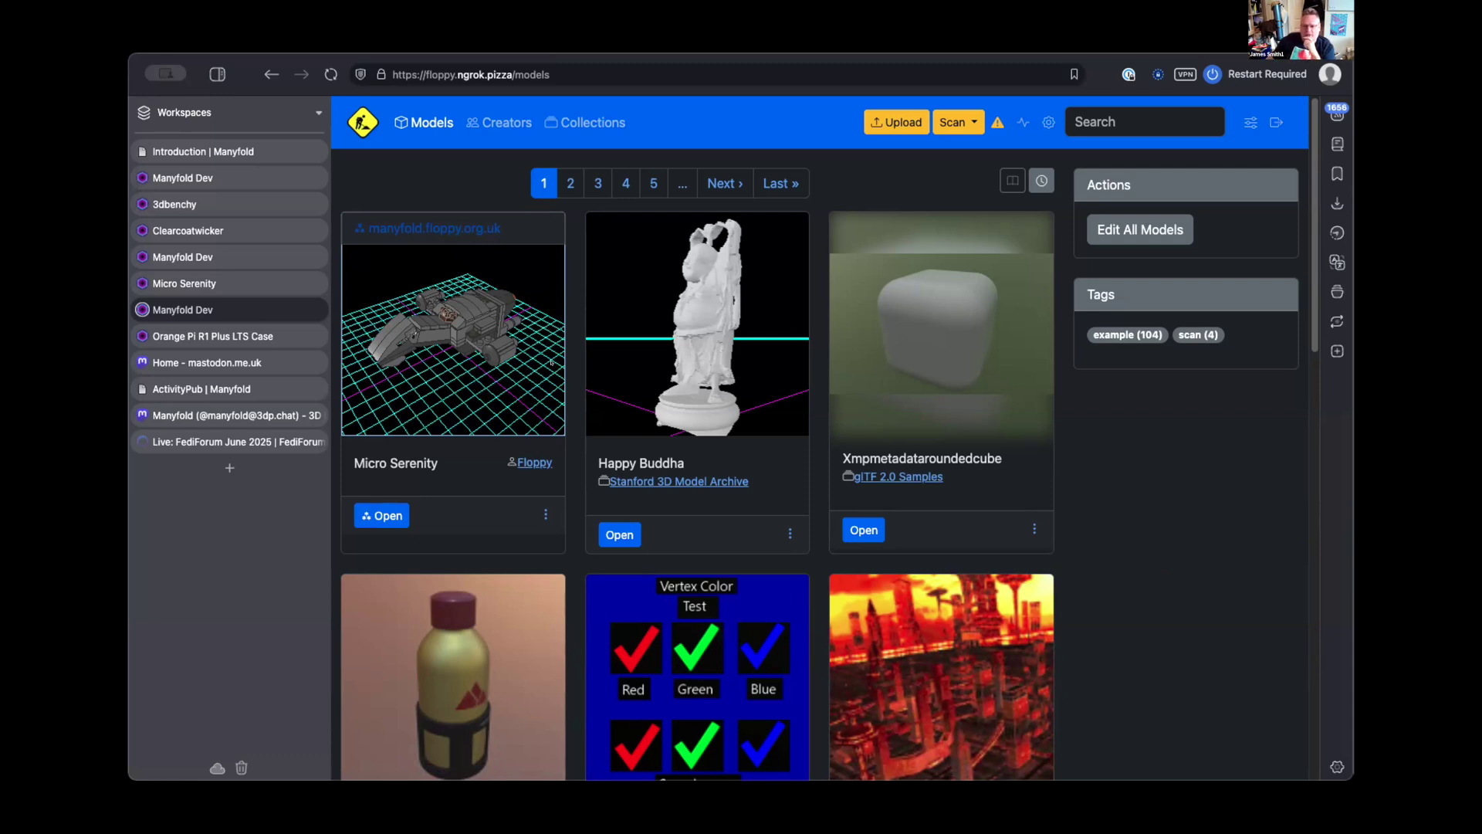
Step: Open the Orange Pi R1 Plus LTS Case model for editing and go to its sharing settings
click(246, 329)
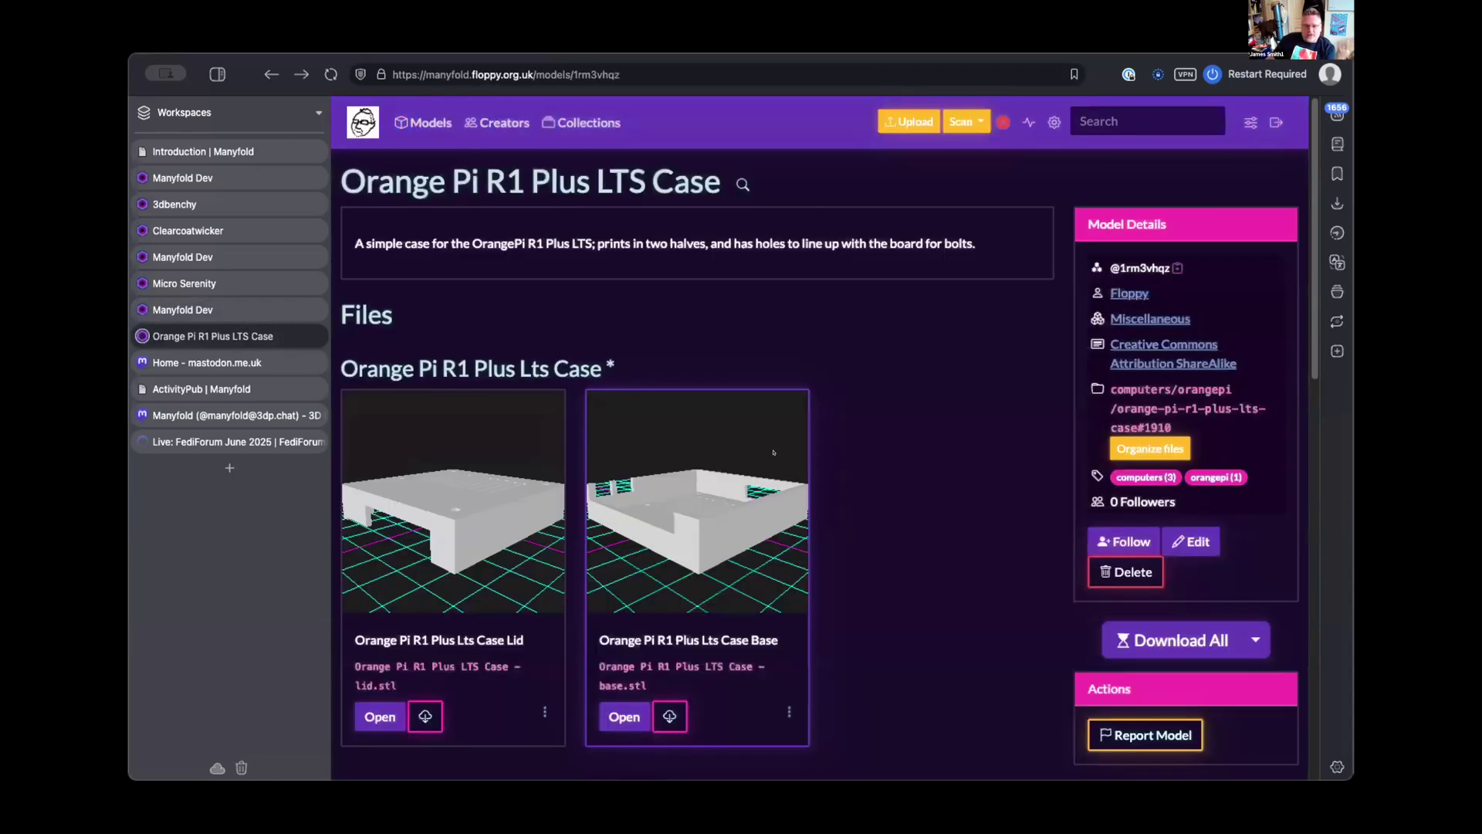
scroll(938, 402, down, 2)
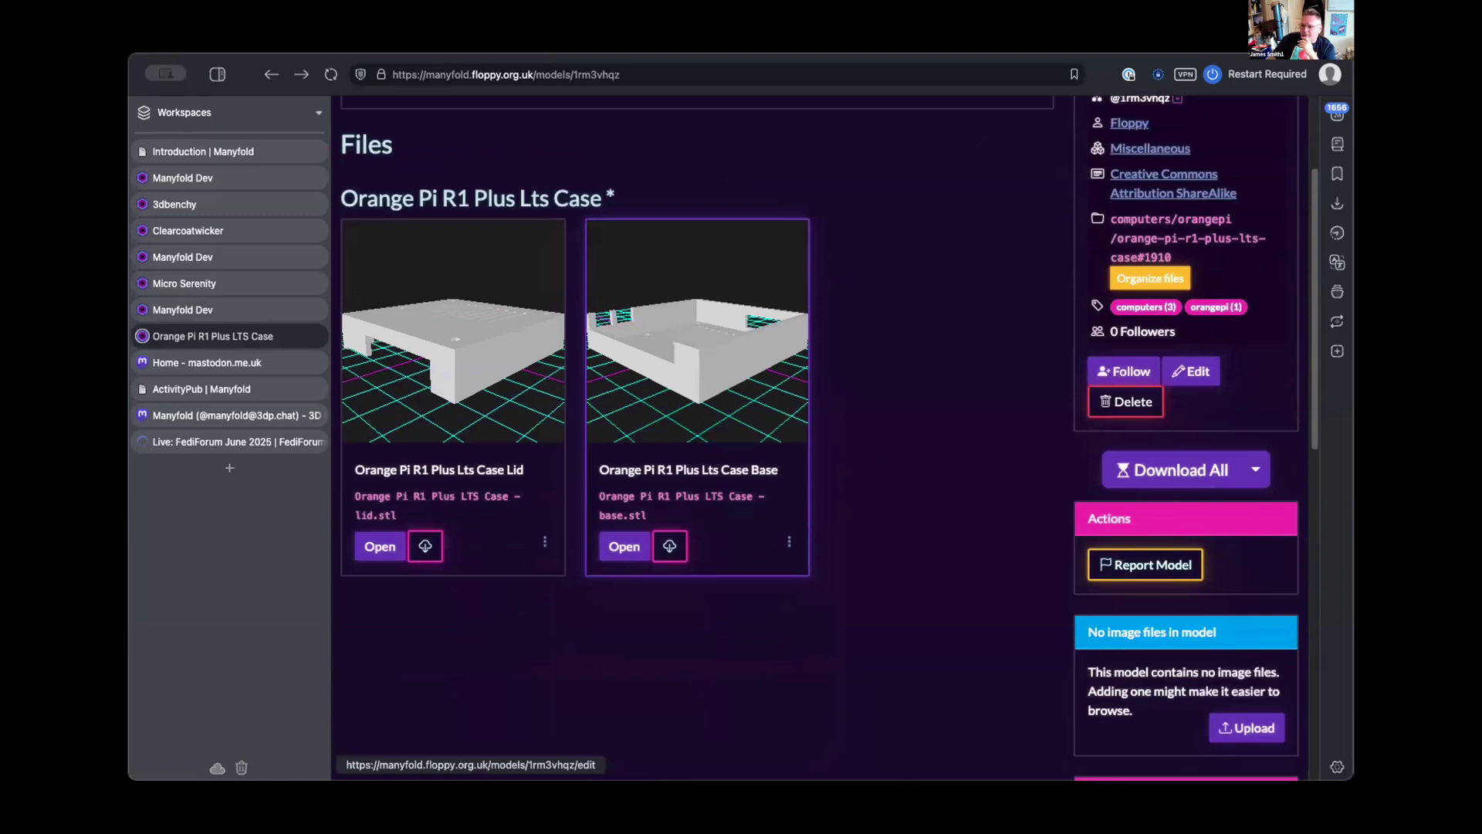
click(1191, 371)
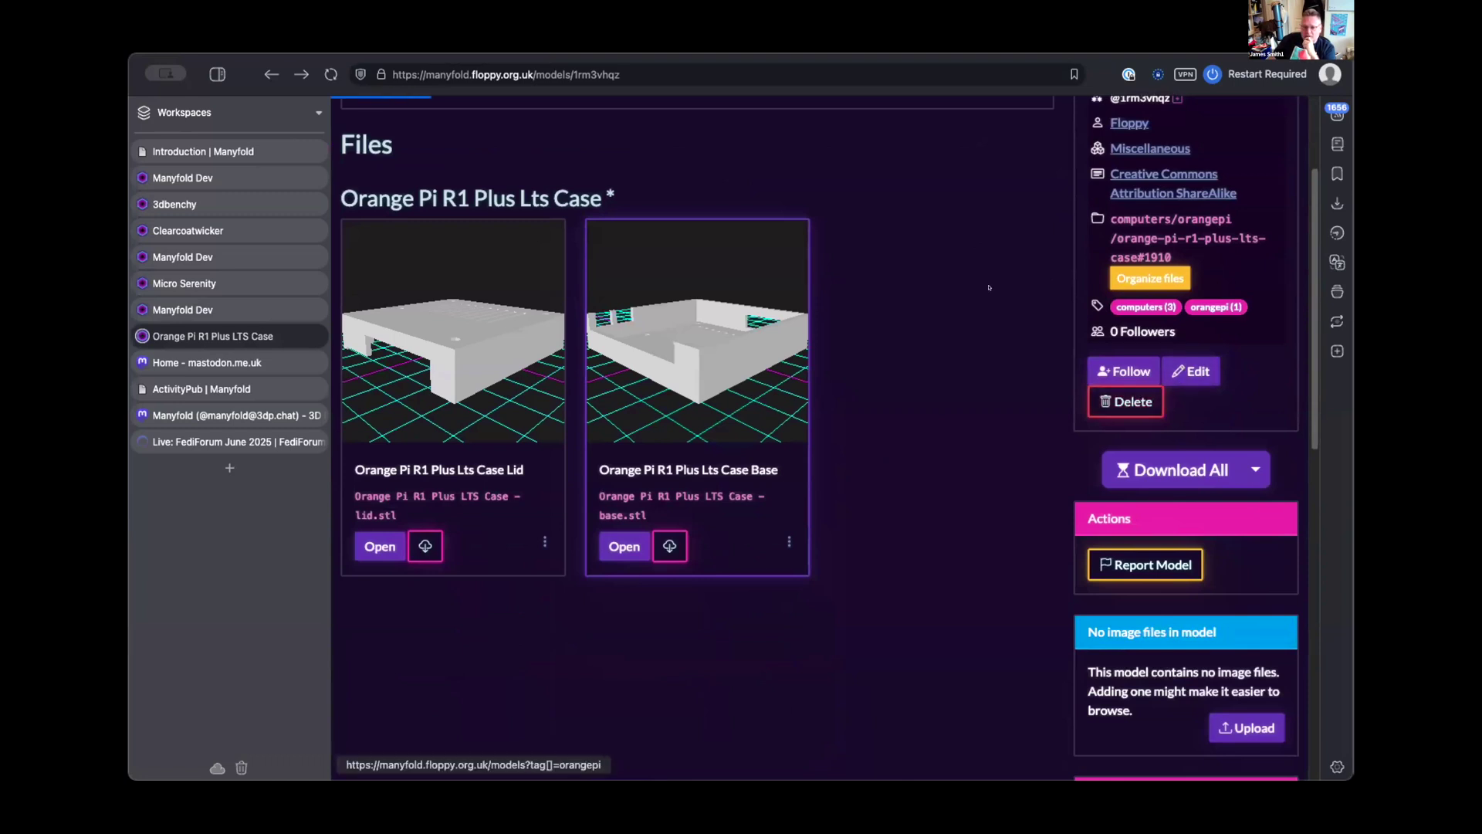
scroll(884, 455, down, 5)
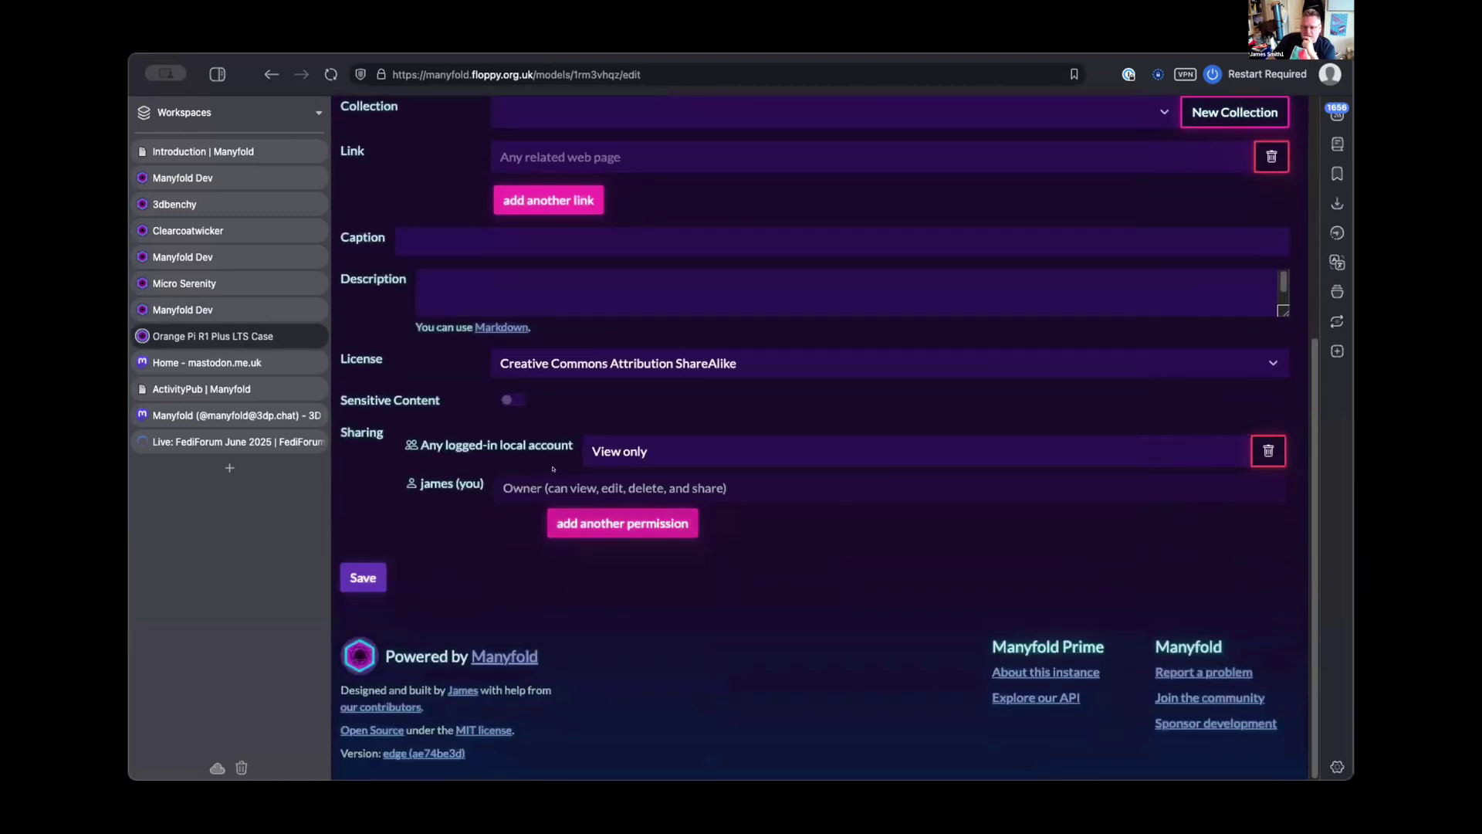
Step: Add a sharing permission for the public role to the Orange Pi R1 Plus LTS Case and save the model
click(602, 513)
click(525, 512)
text(role::public)
click(939, 533)
click(857, 543)
click(364, 616)
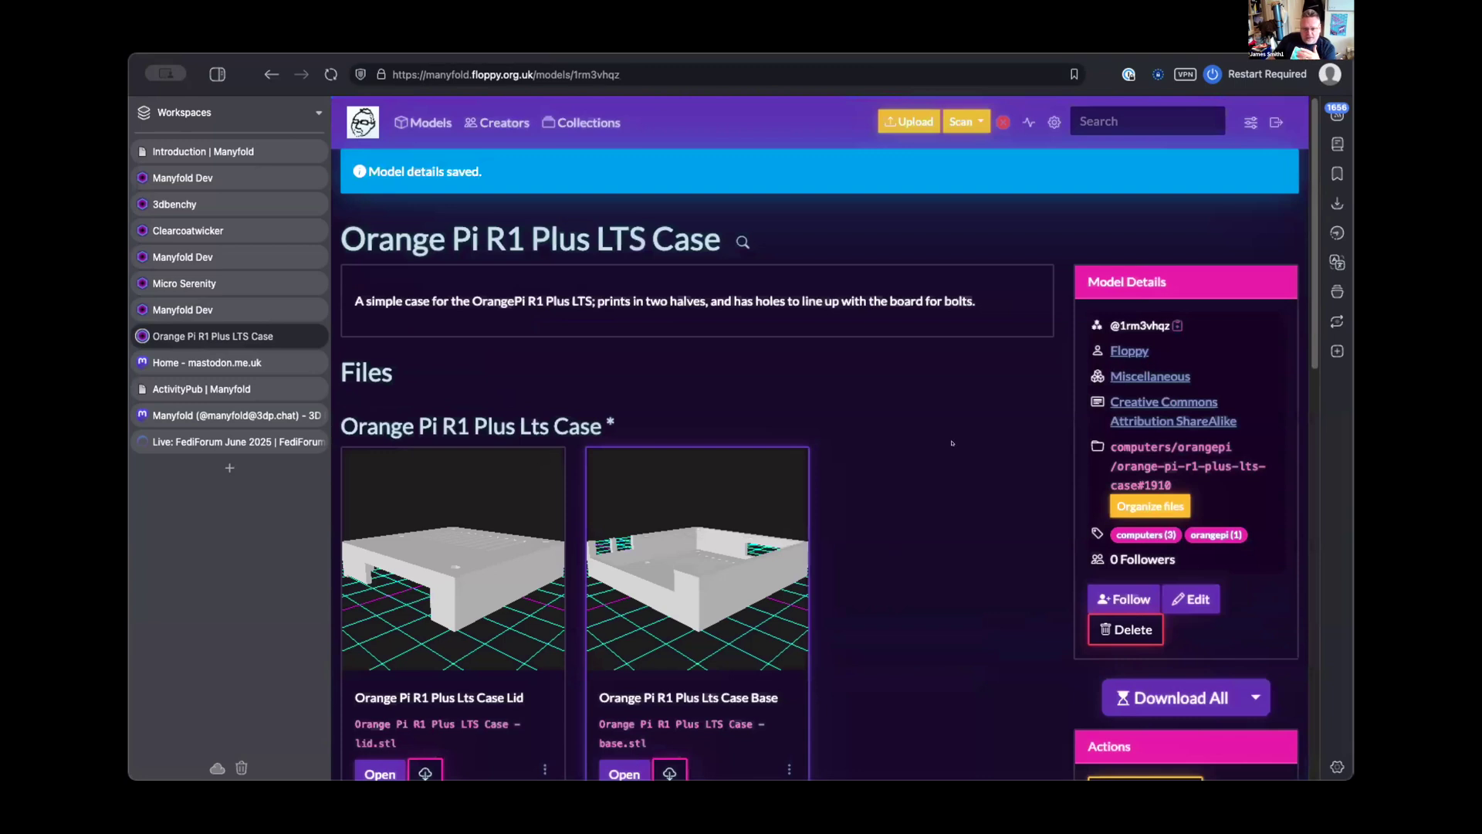
Step: Switch to the mastodon.me.uk home feed, open the post announcing the Orange Pi R1 Plus LTS Case, and view its linked model page before closing it
scroll(990, 505, down, 1)
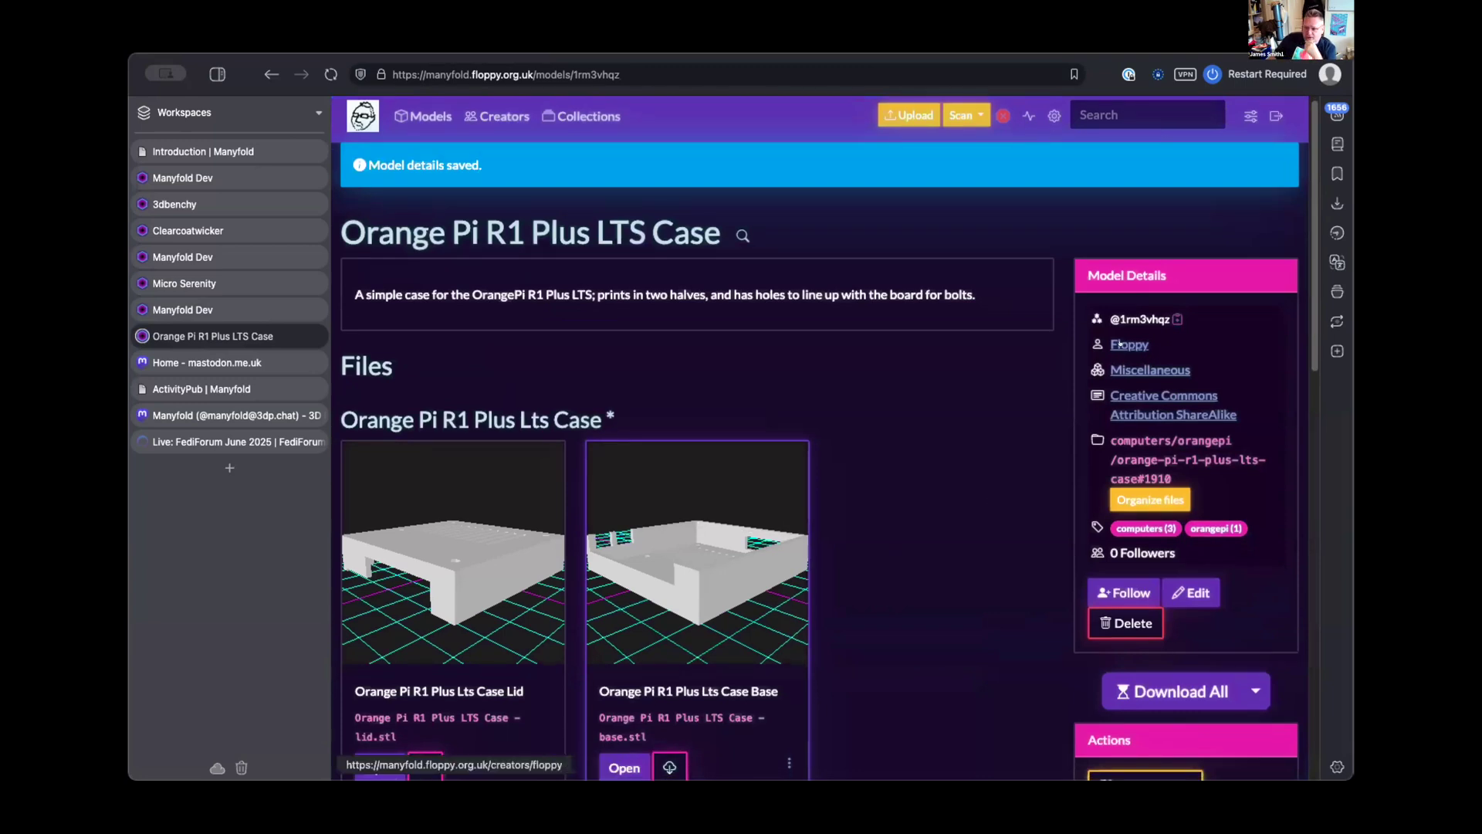
click(220, 362)
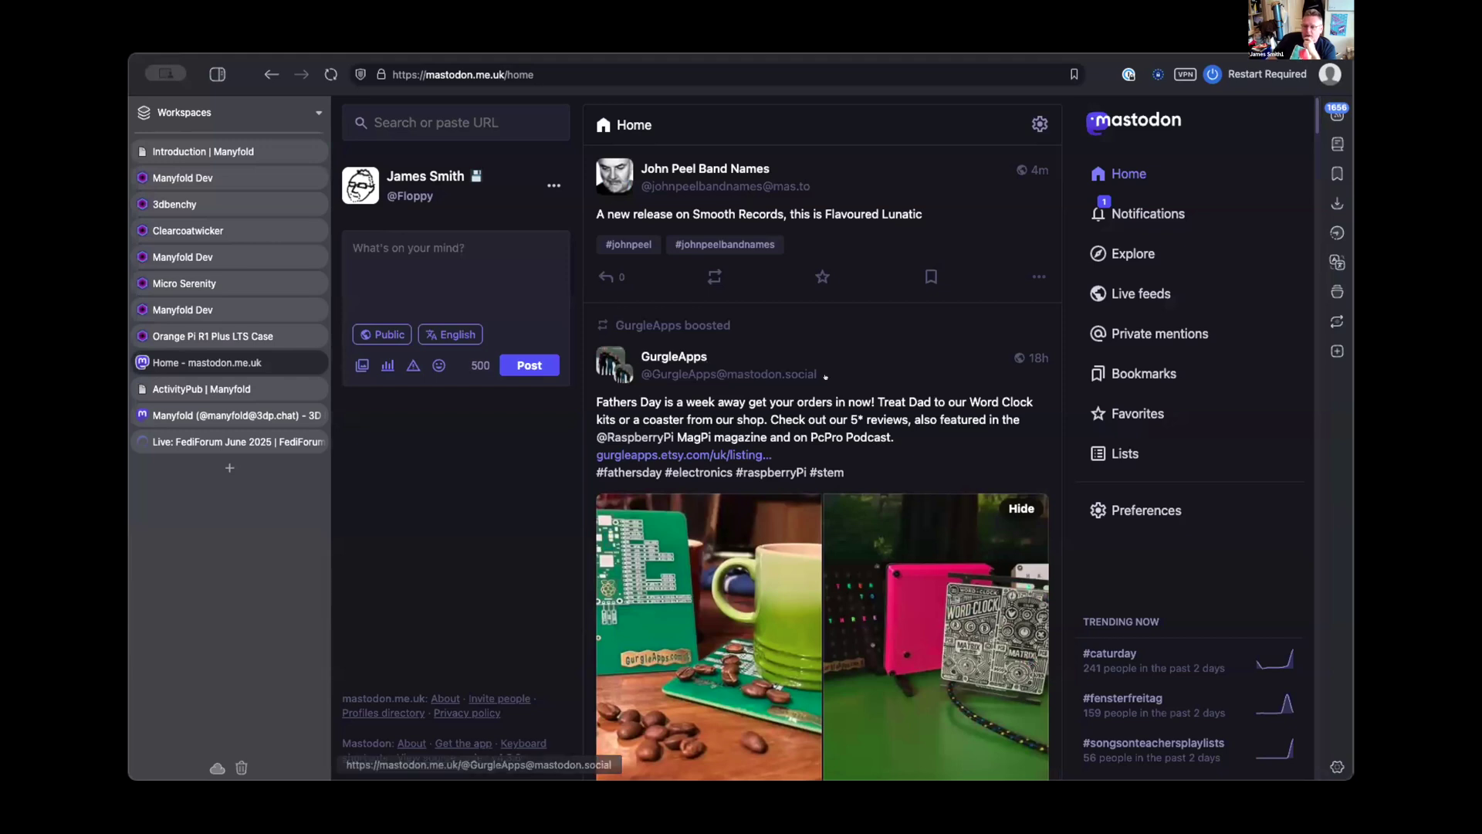
scroll(875, 325, up, 2)
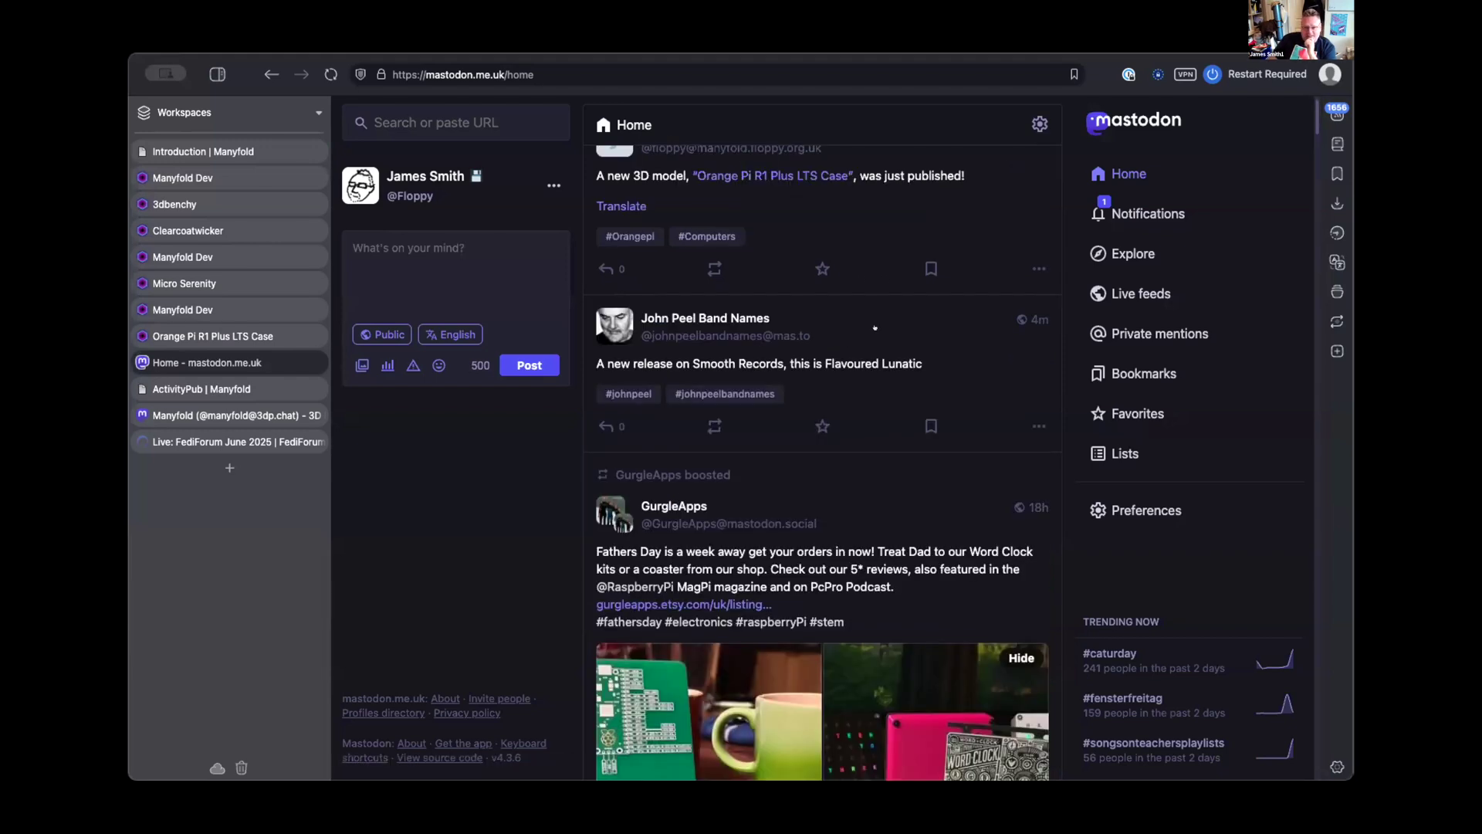
scroll(862, 239, up, 1)
click(976, 238)
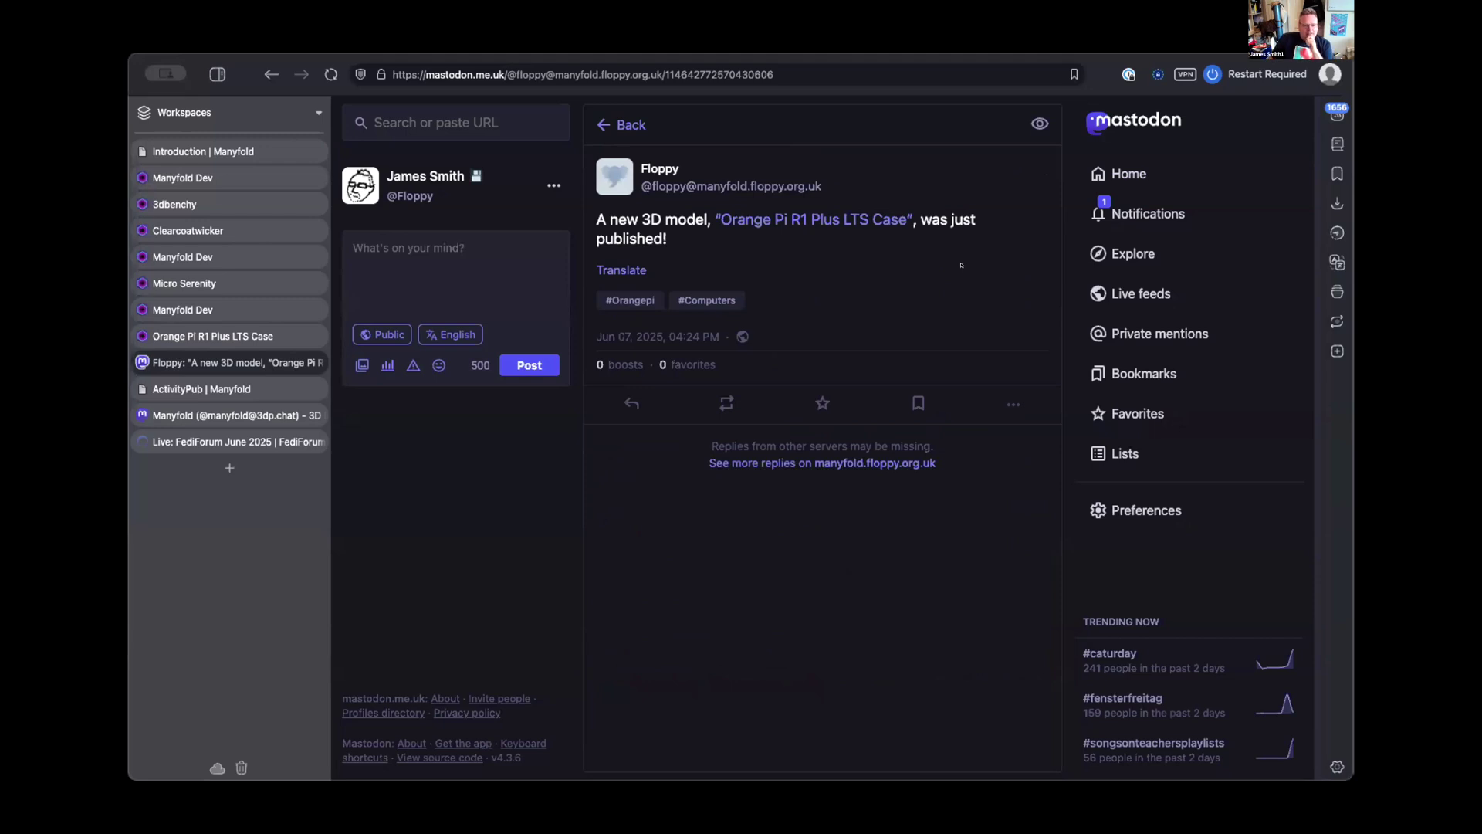
click(862, 219)
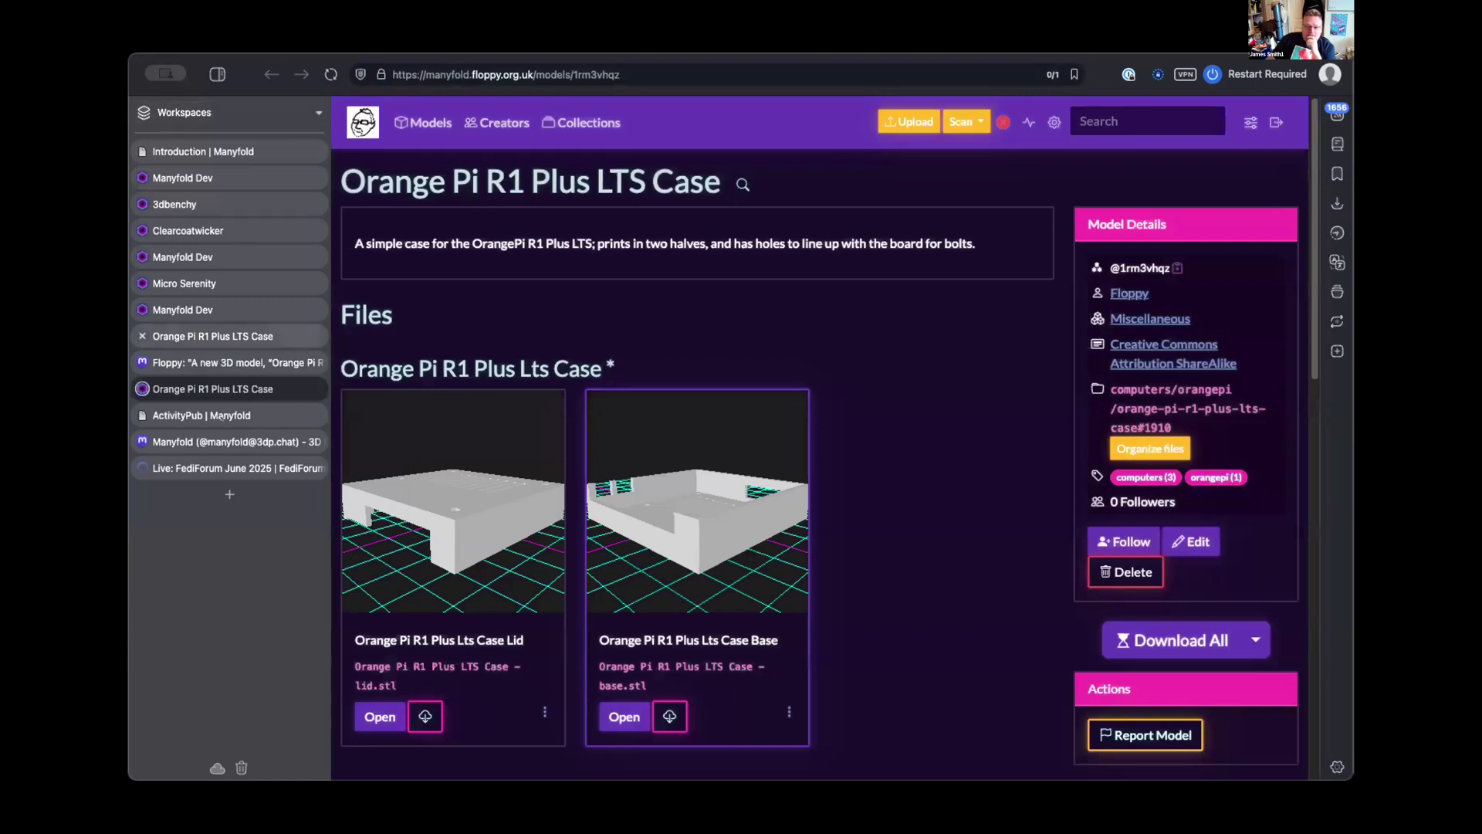
click(142, 389)
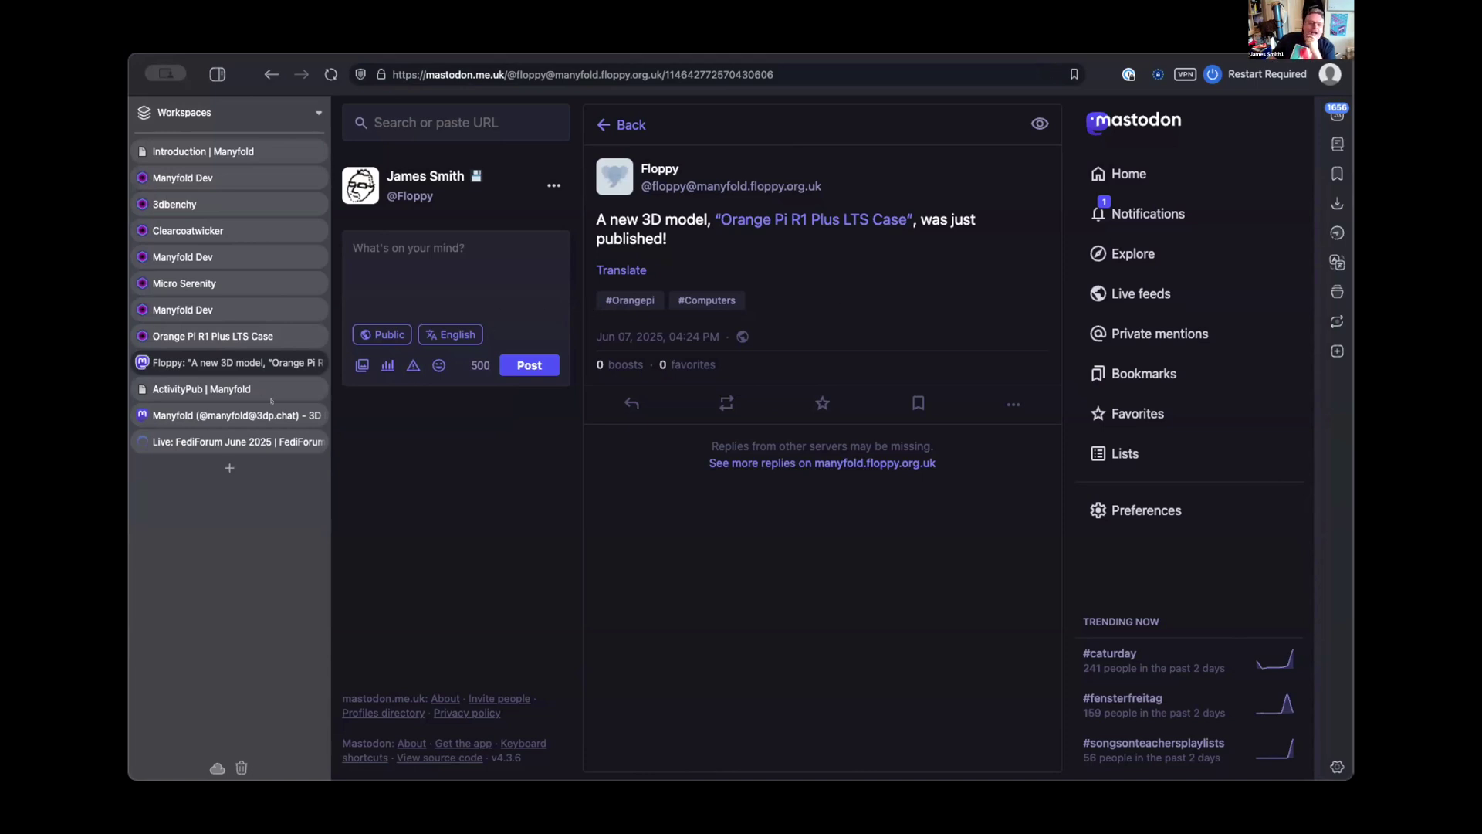
Step: Go to Manyfold's ActivityPub documentation and examine the actor types and Model properties tables
mouse_move(223, 380)
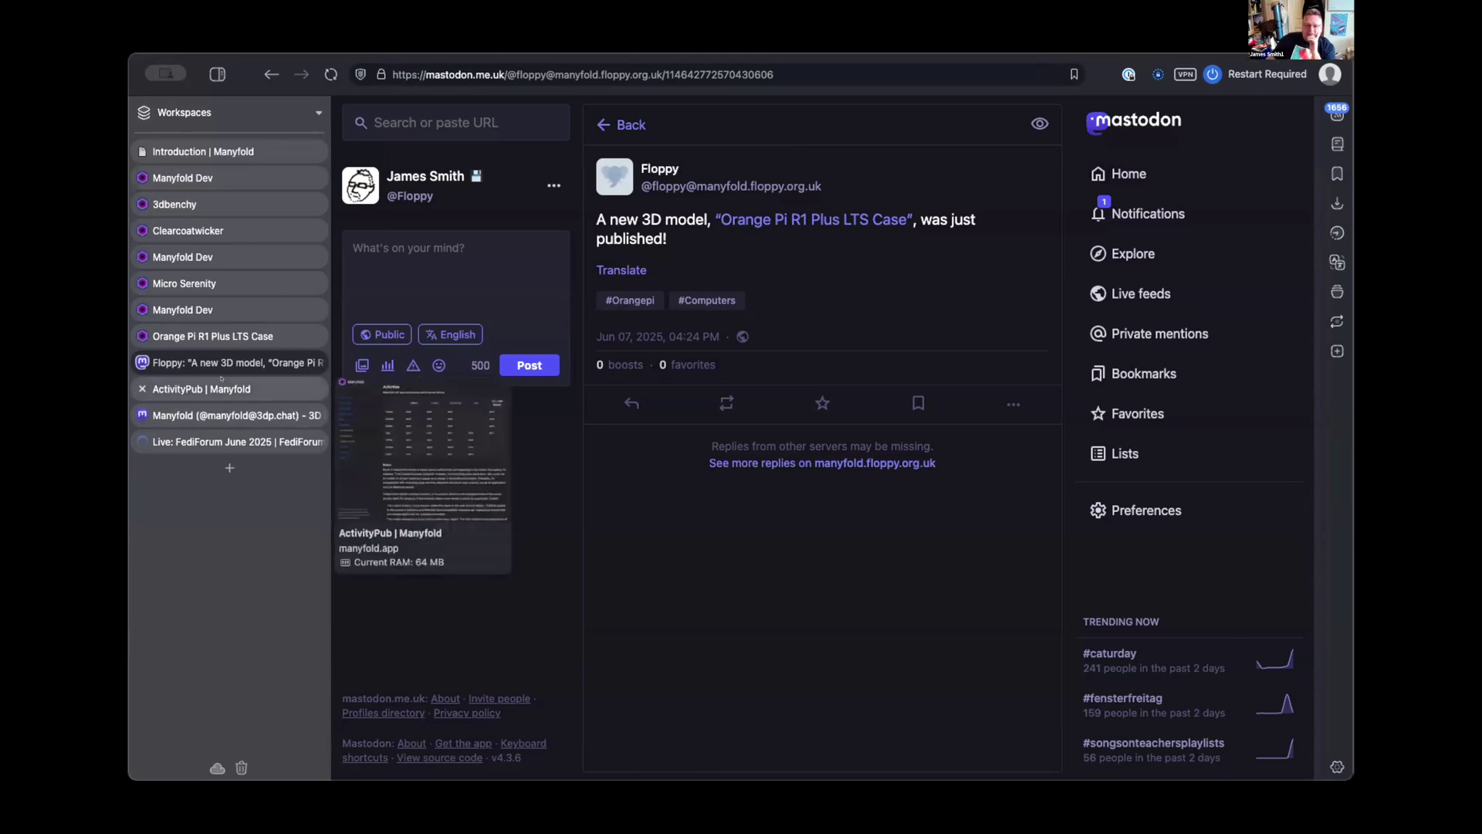
click(233, 380)
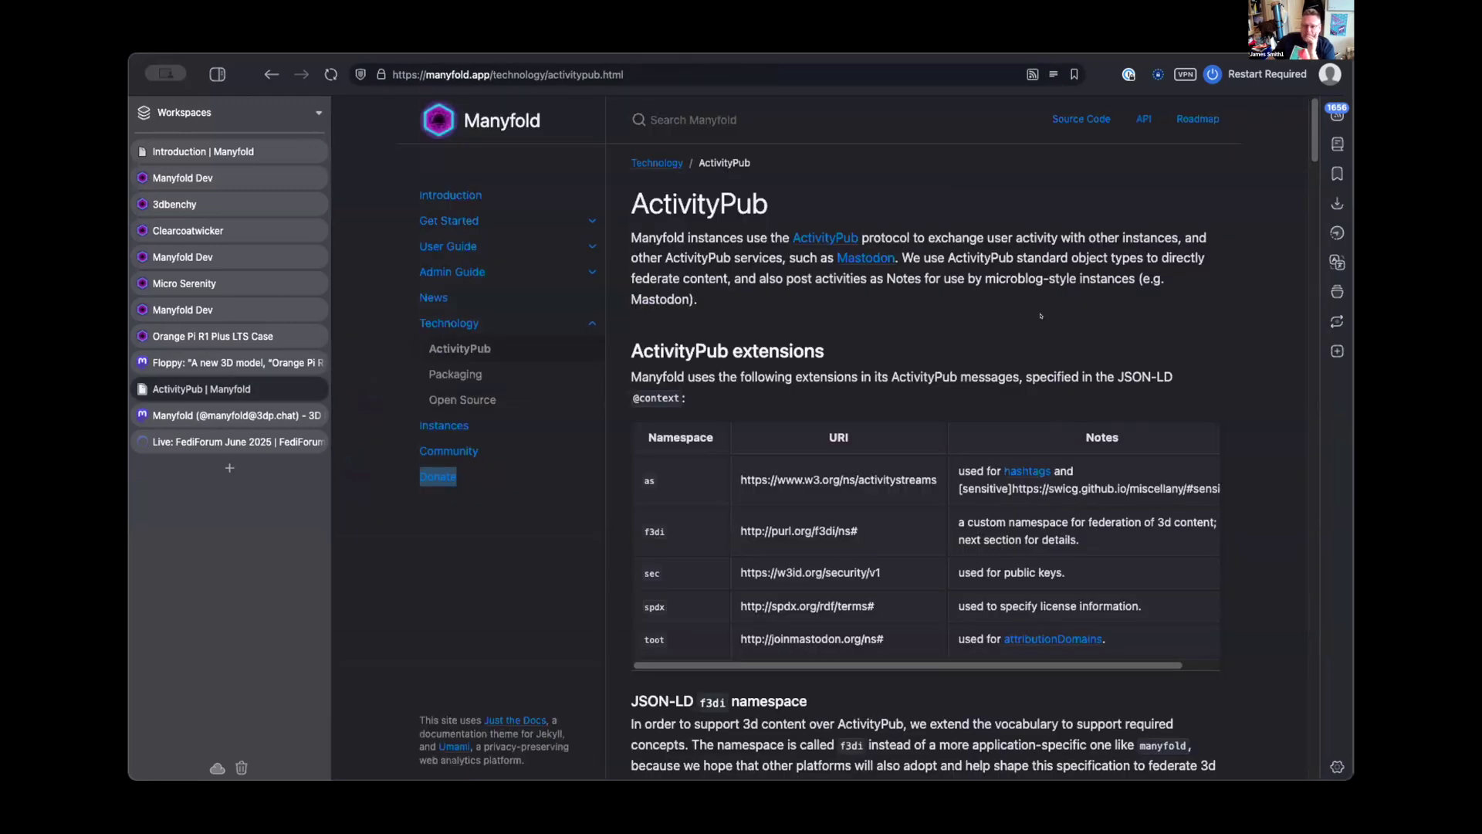
scroll(1041, 328, down, 5)
scroll(1115, 275, down, 4)
scroll(1104, 300, down, 4)
scroll(1105, 302, down, 1)
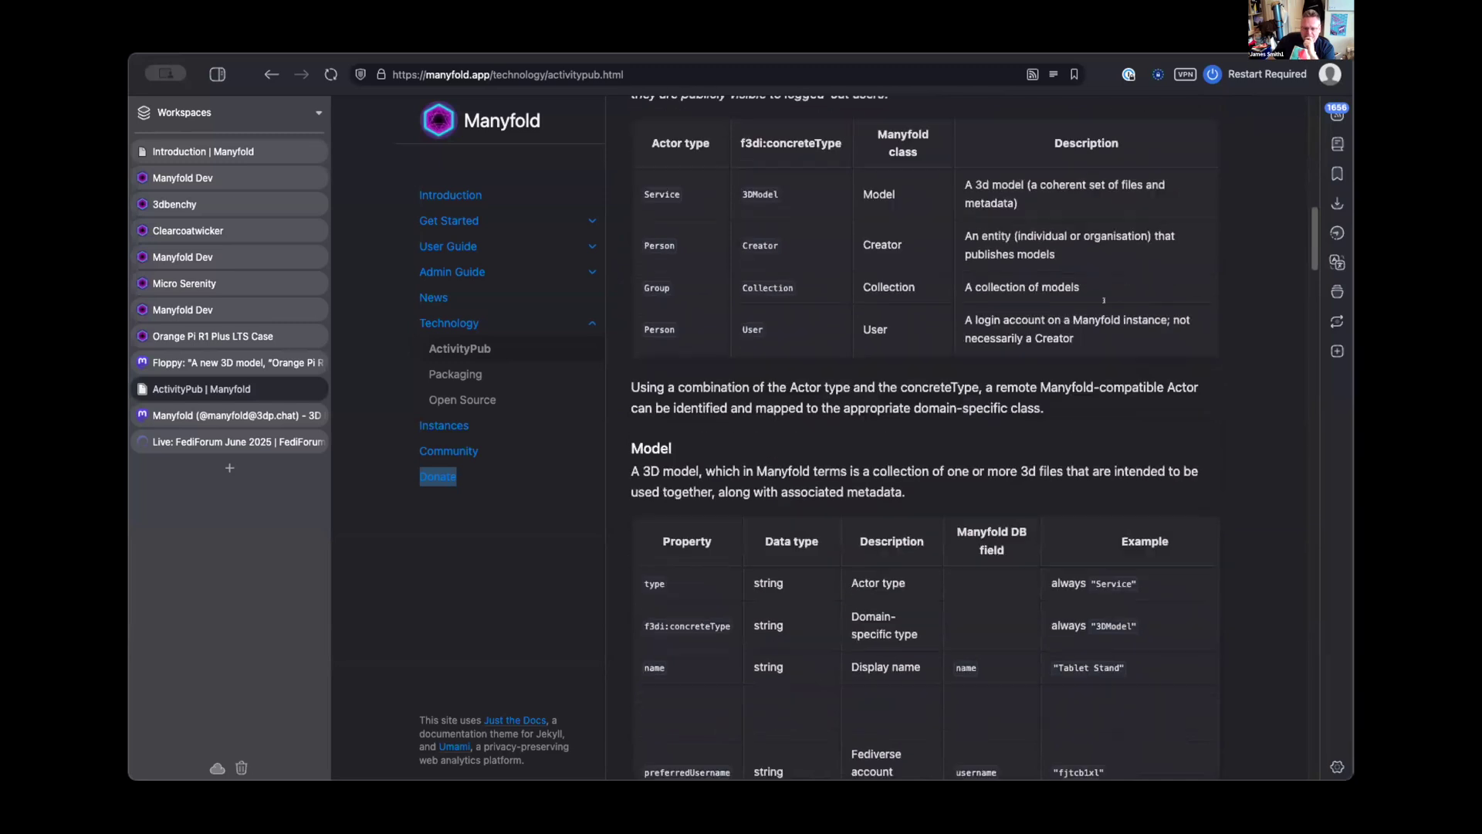
Step: Switch to the Manyfold project's Mastodon profile on 3dp.chat
mouse_move(233, 415)
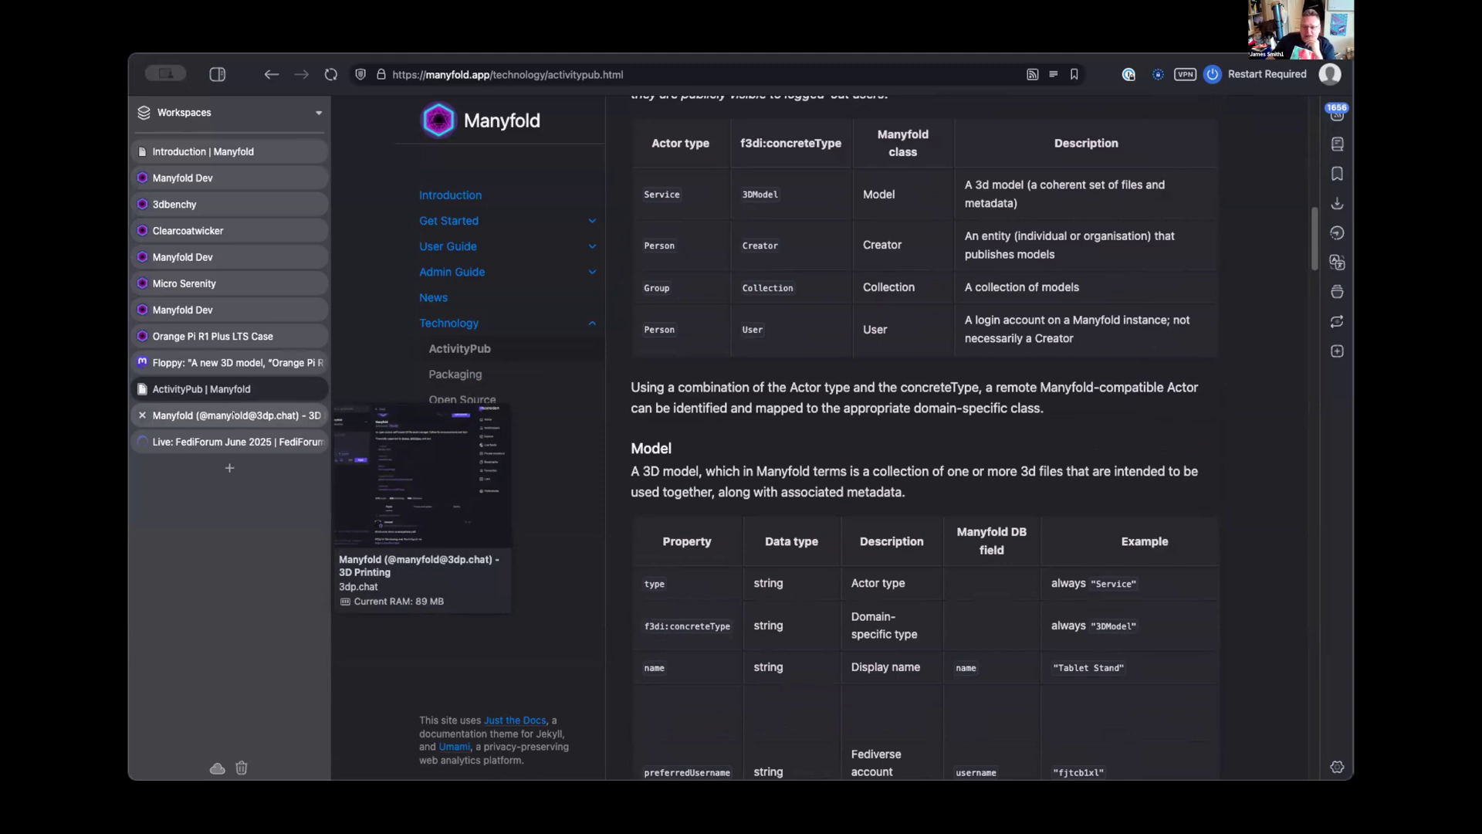
click(233, 415)
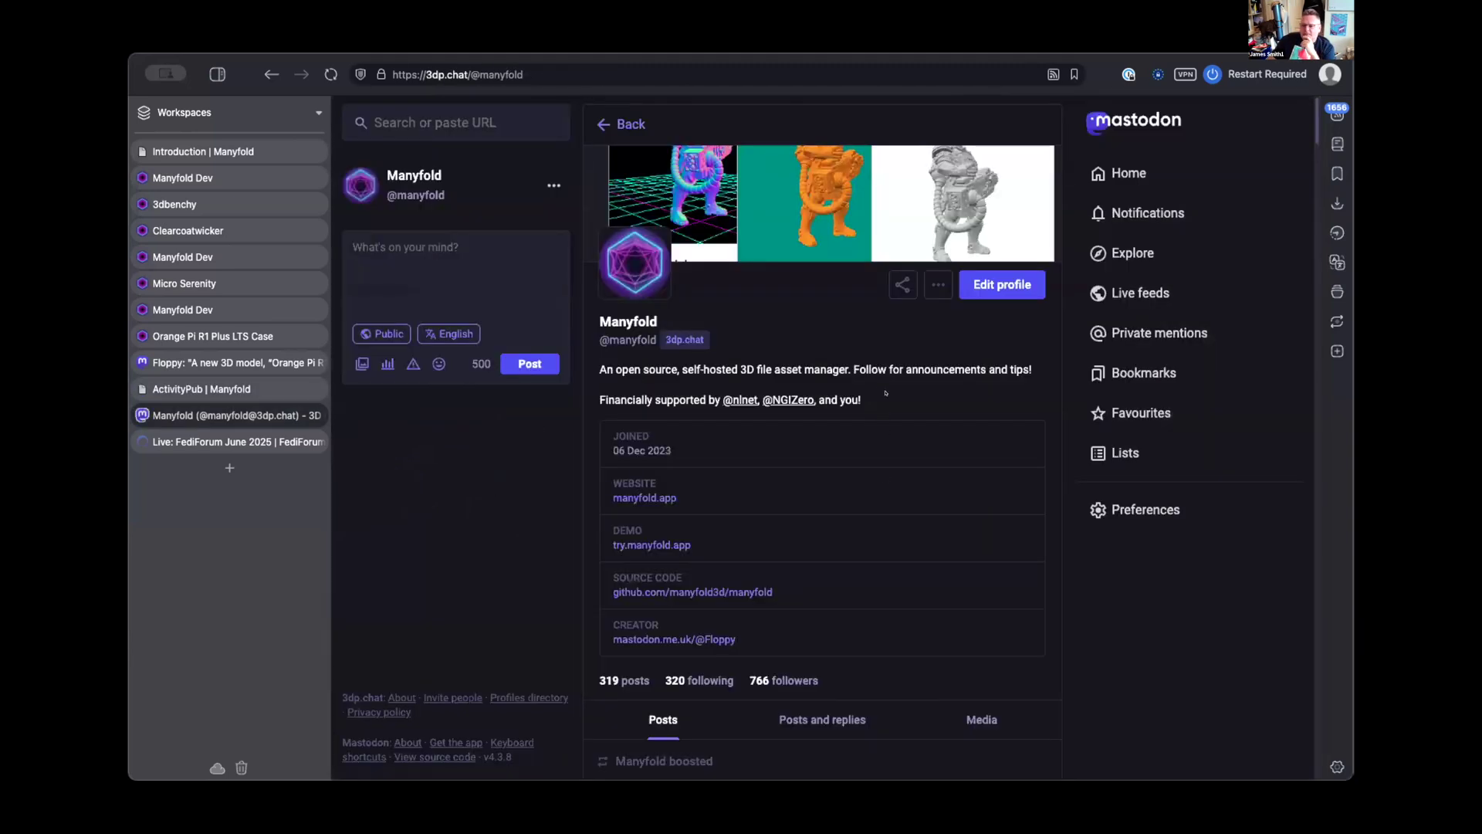